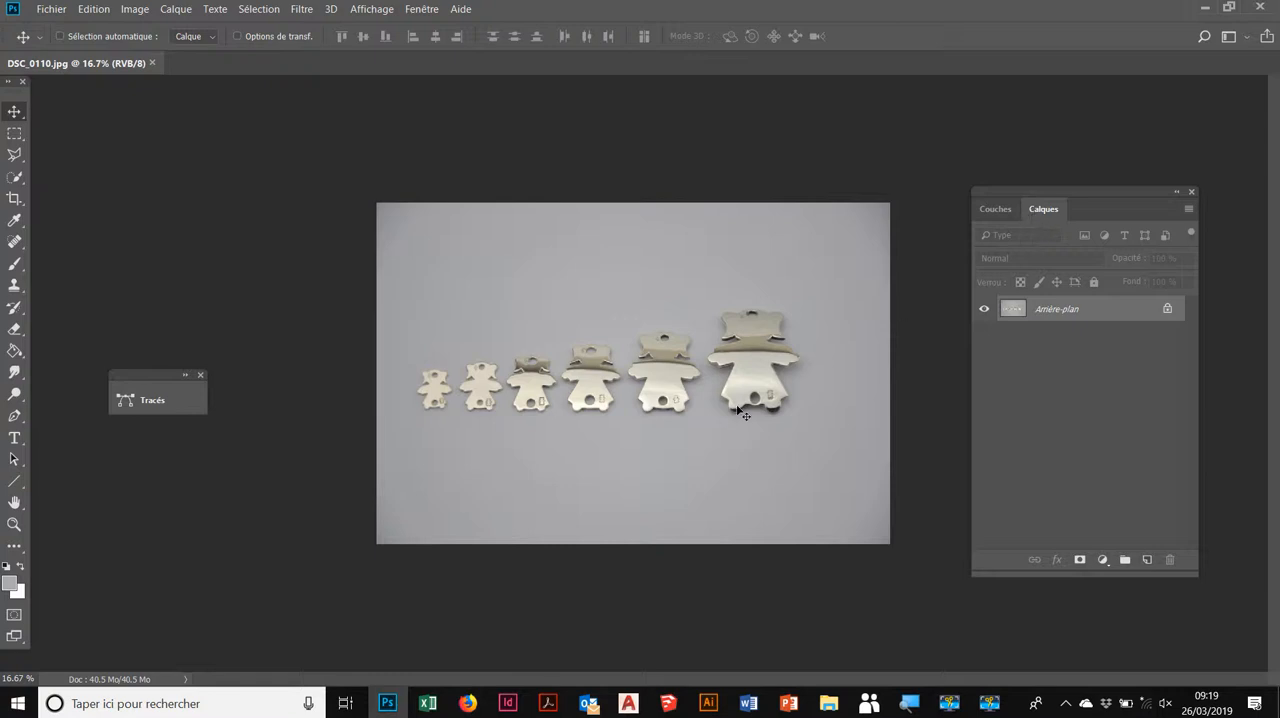
Step: Make sure the layers list is displayed and unlock the Arrière-plan layer so it becomes editable
{"action": "key", "text": "F7"}
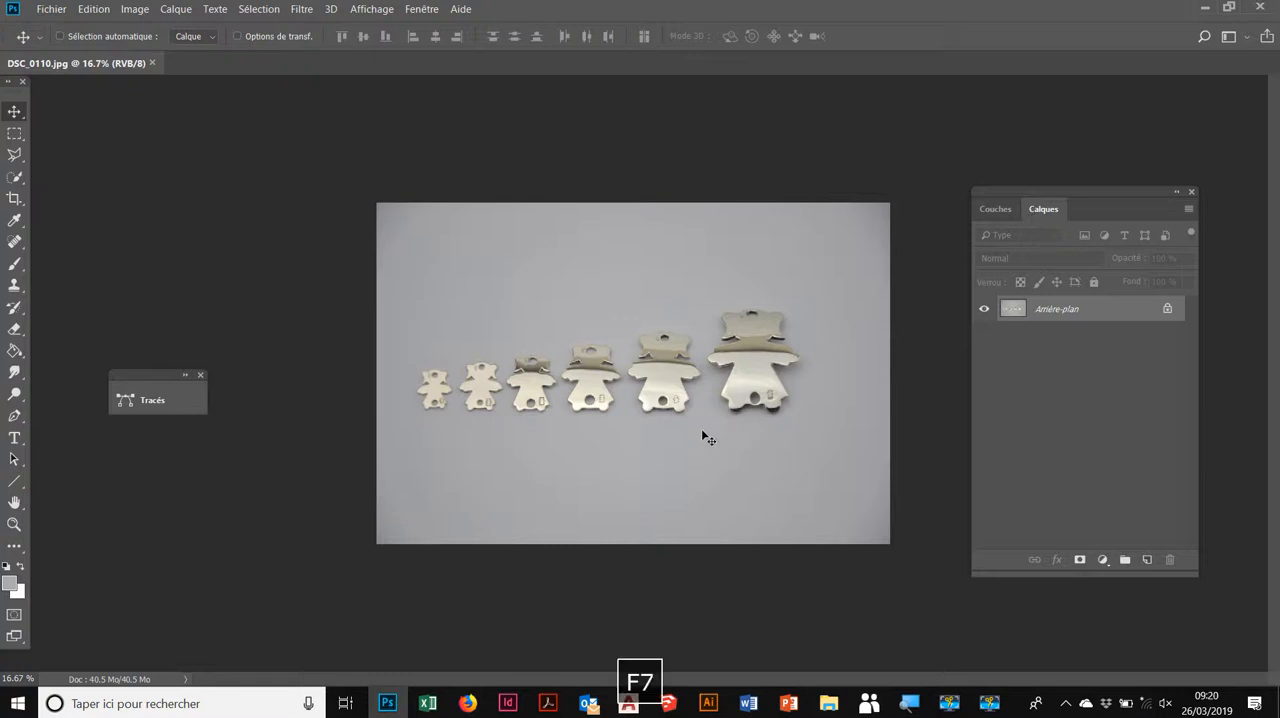
{"action": "key", "text": "F7"}
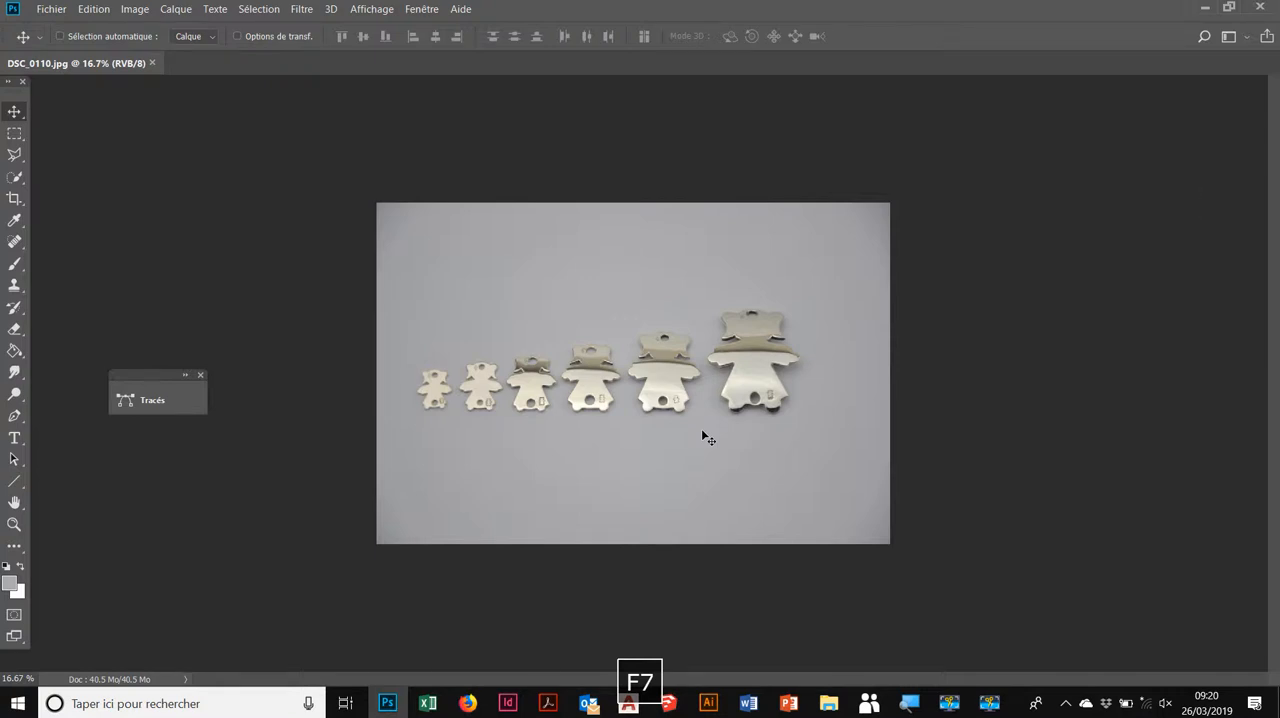
{"action": "key", "text": "F7"}
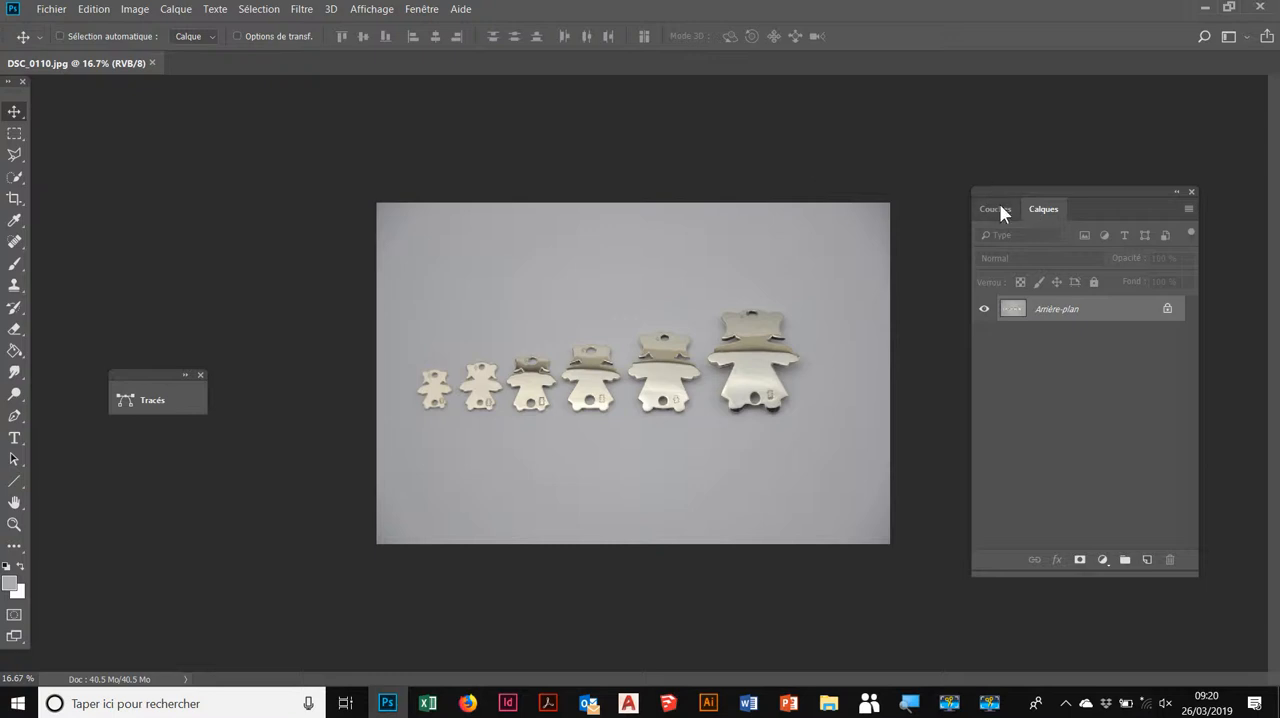
{"action": "left_click", "coordinate": [421, 12]}
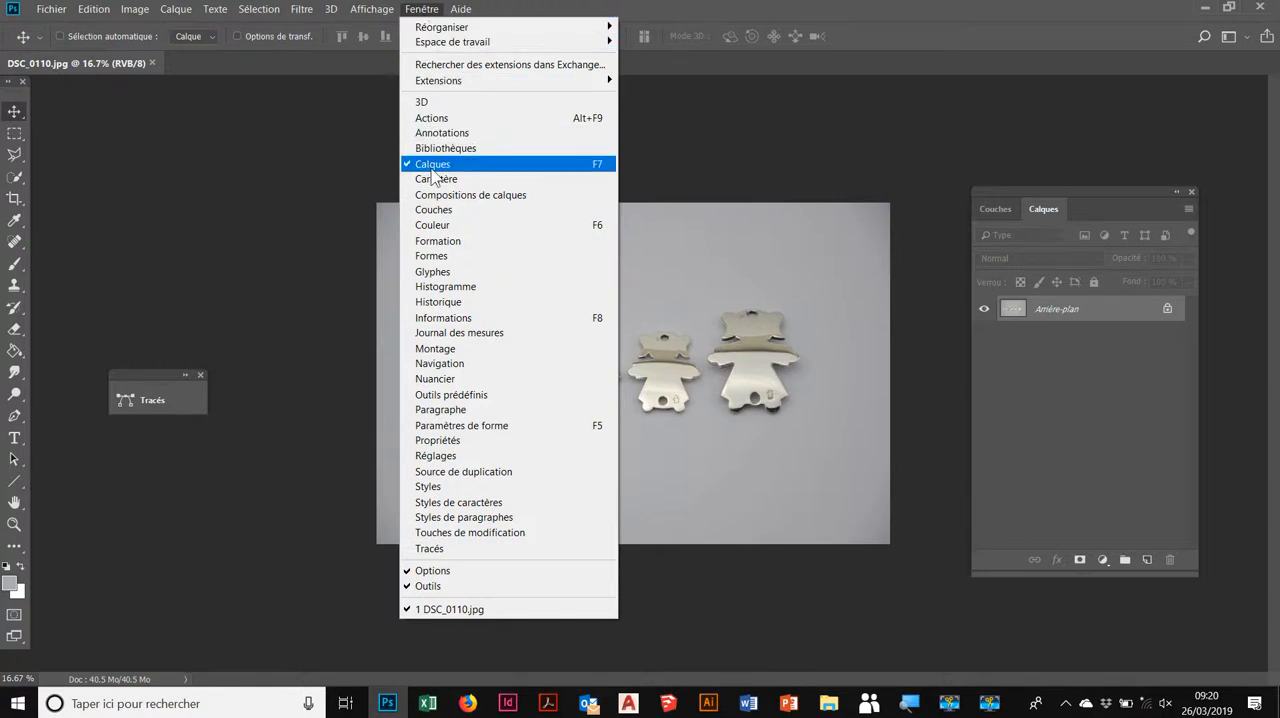
{"action": "left_click", "coordinate": [246, 139]}
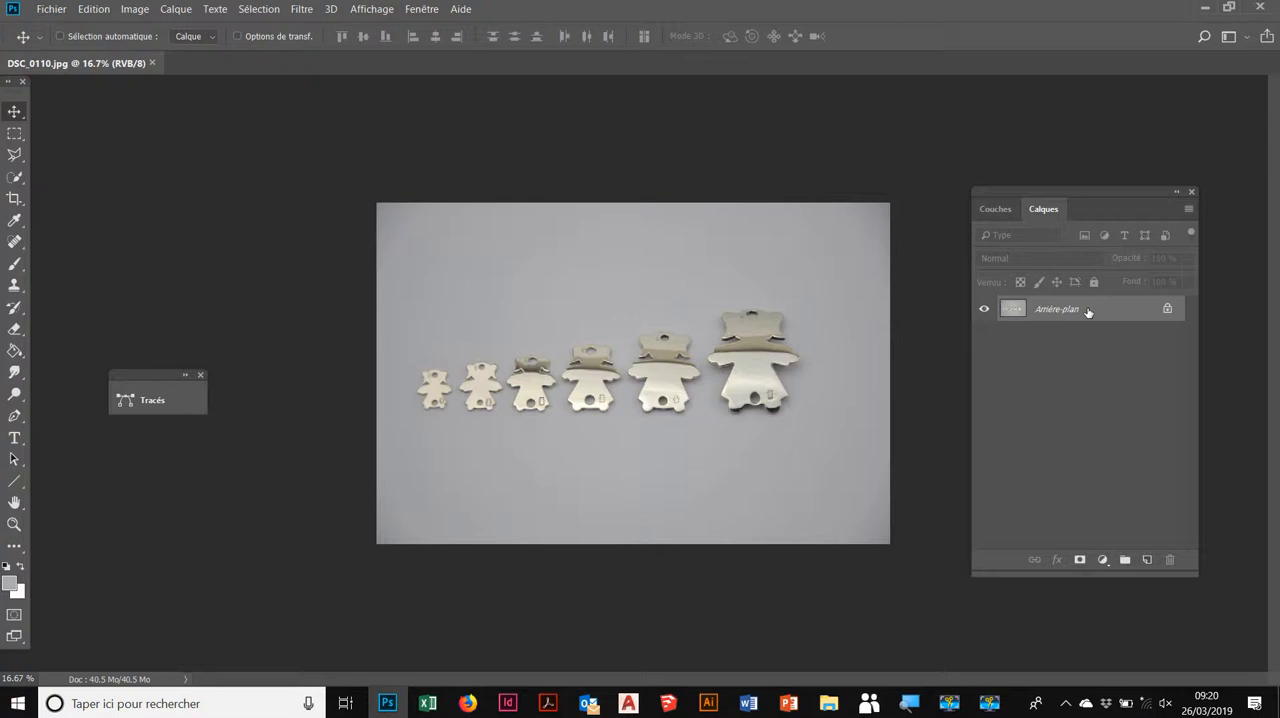
{"action": "left_click", "coordinate": [1165, 309]}
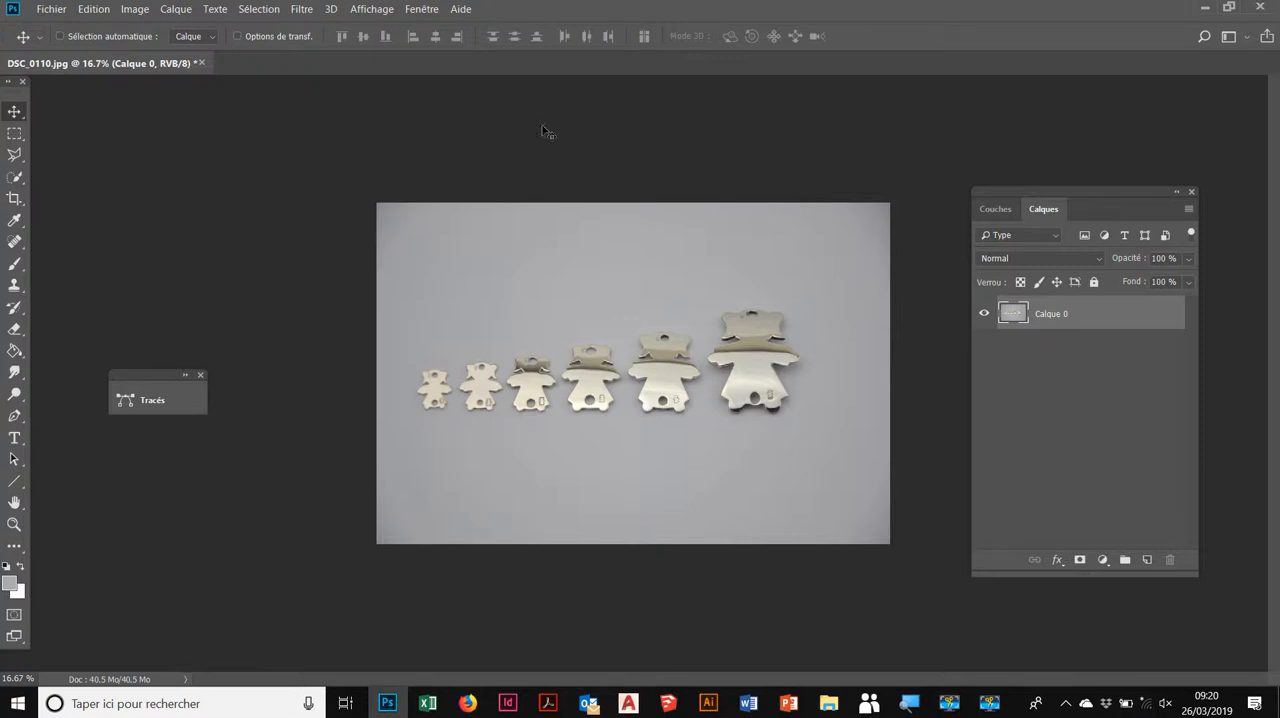
Step: Start a Plage de couleurs selection and sample the grey backdrop just above the metal figures
{"action": "left_click", "coordinate": [262, 9]}
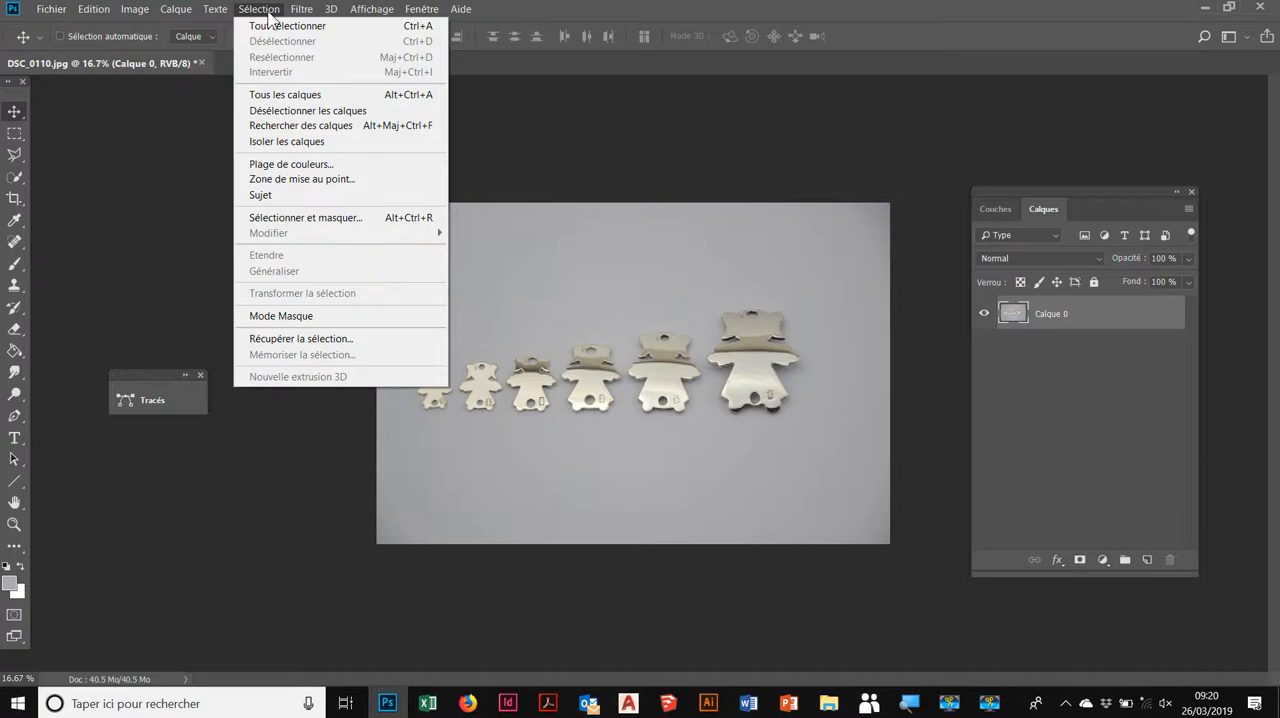
{"action": "left_click", "coordinate": [290, 166]}
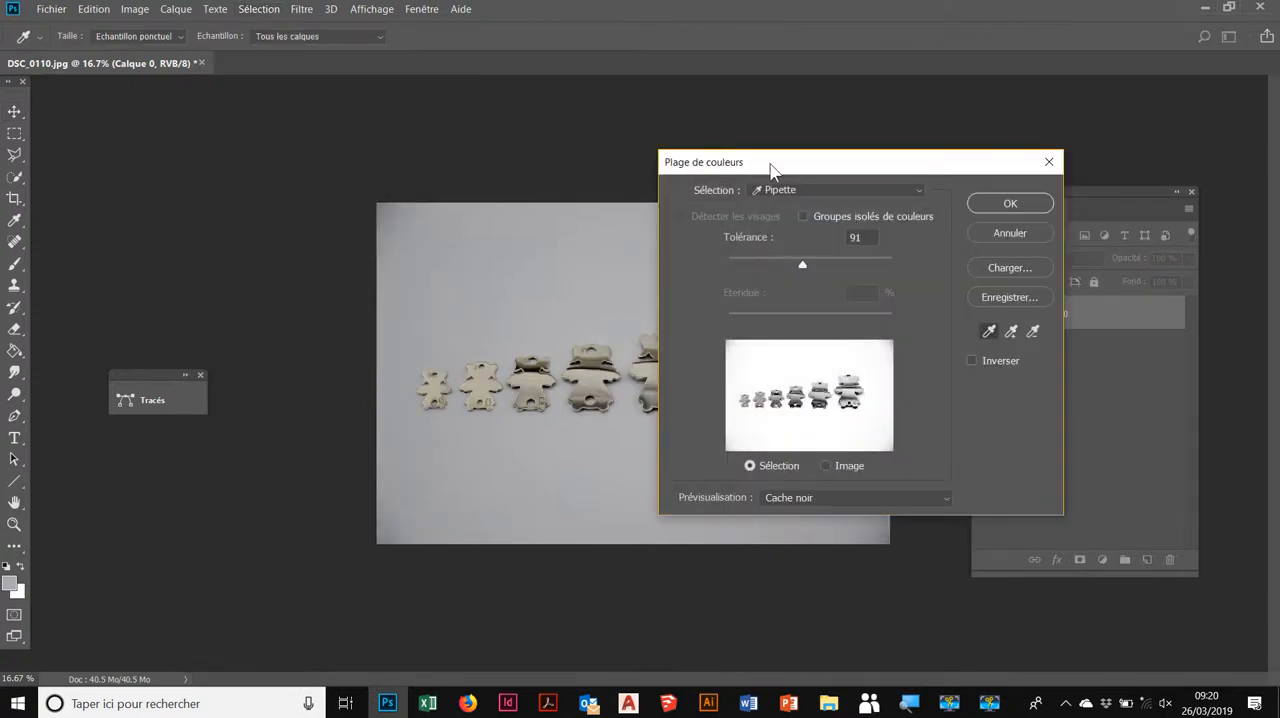
{"action": "left_click_drag", "start_coordinate": [831, 161], "coordinate": [858, 116]}
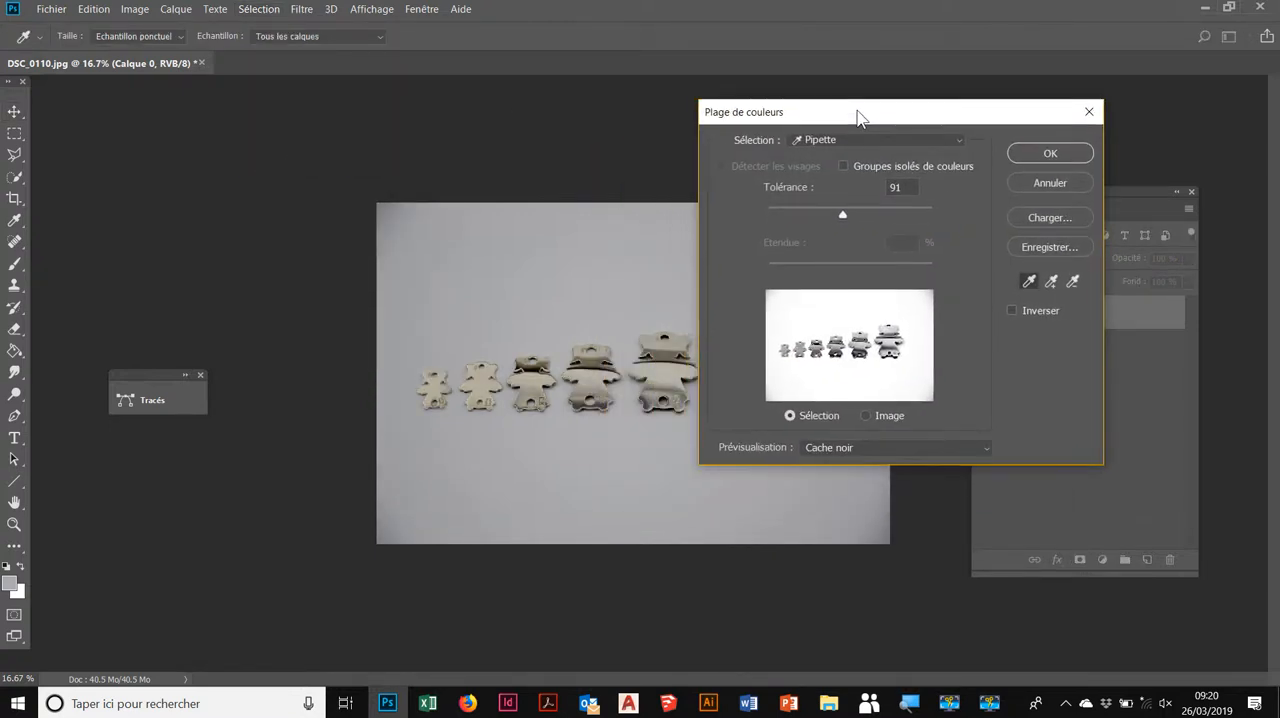
{"action": "left_click", "coordinate": [517, 306]}
{"action": "left_click", "coordinate": [515, 305]}
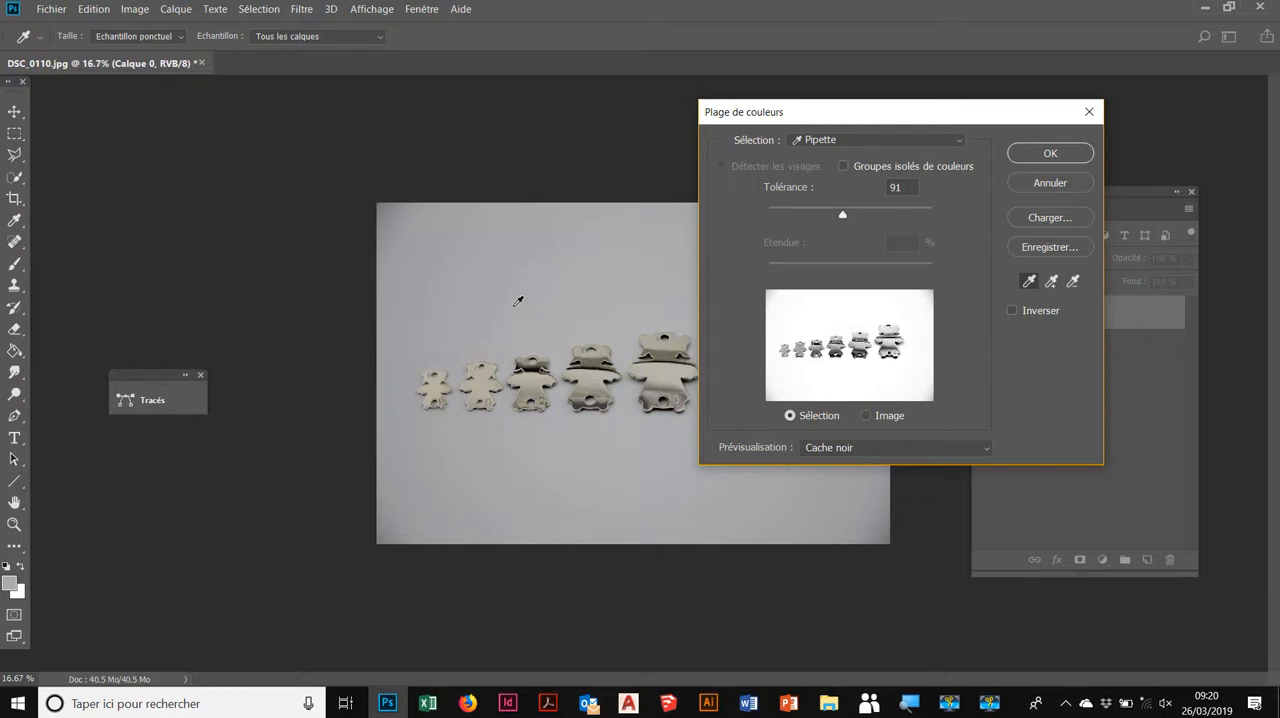
Step: Preview the colour range on the image in Niveaux de gris and lower the tolerance to 66
{"action": "left_click", "coordinate": [883, 450]}
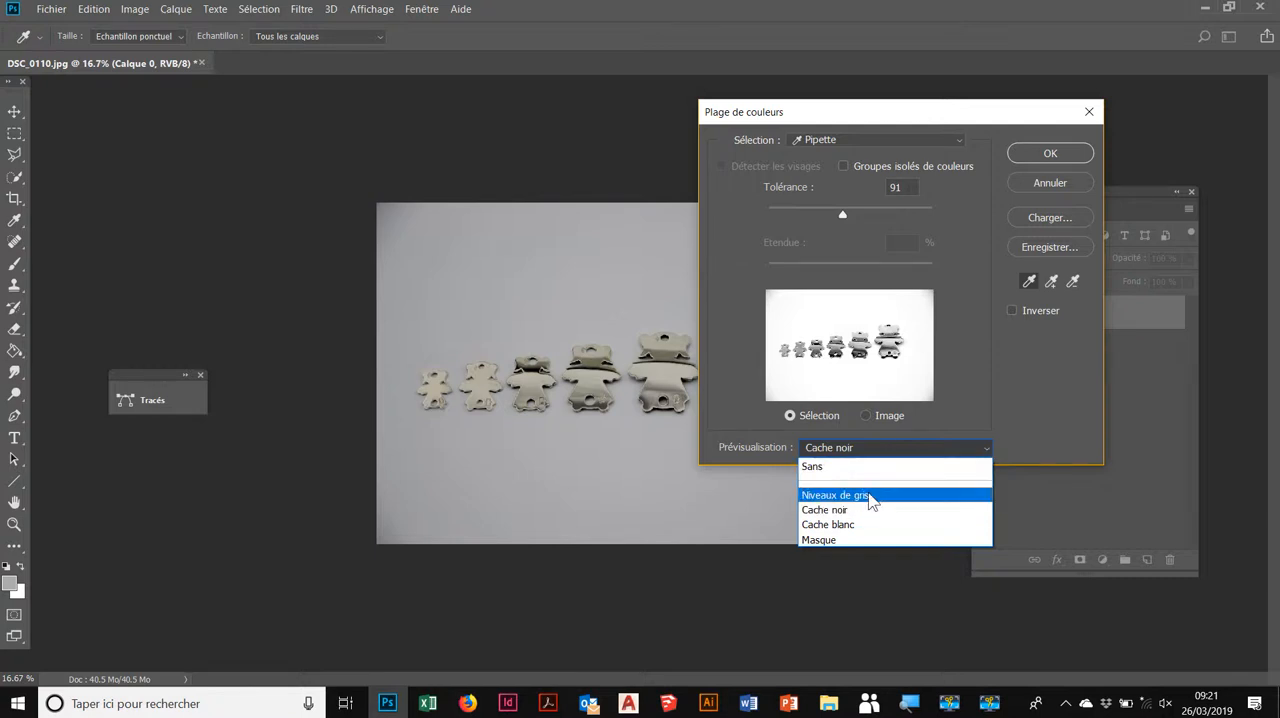
{"action": "left_click", "coordinate": [870, 495]}
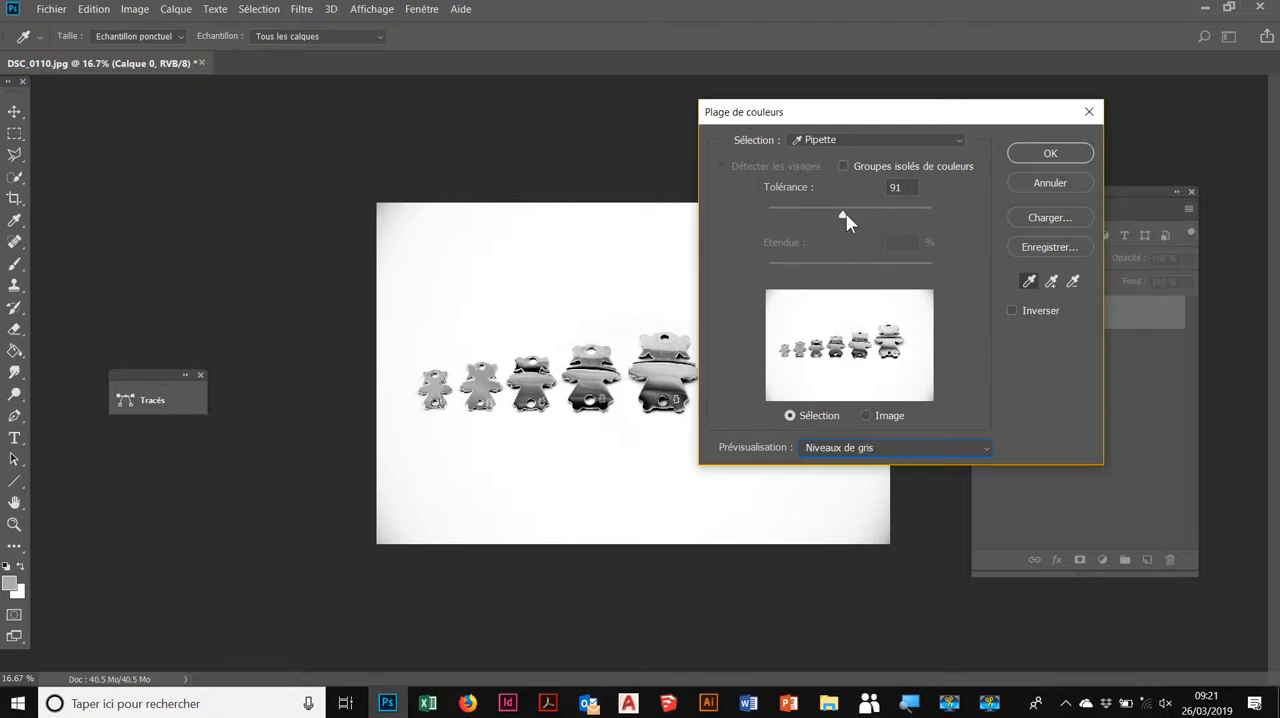
{"action": "mouse_move", "coordinate": [846, 213]}
{"action": "left_mouse_down"}
{"action": "mouse_move", "coordinate": [886, 214]}
{"action": "mouse_move", "coordinate": [791, 213]}
{"action": "mouse_move", "coordinate": [822, 213]}
{"action": "left_mouse_up"}
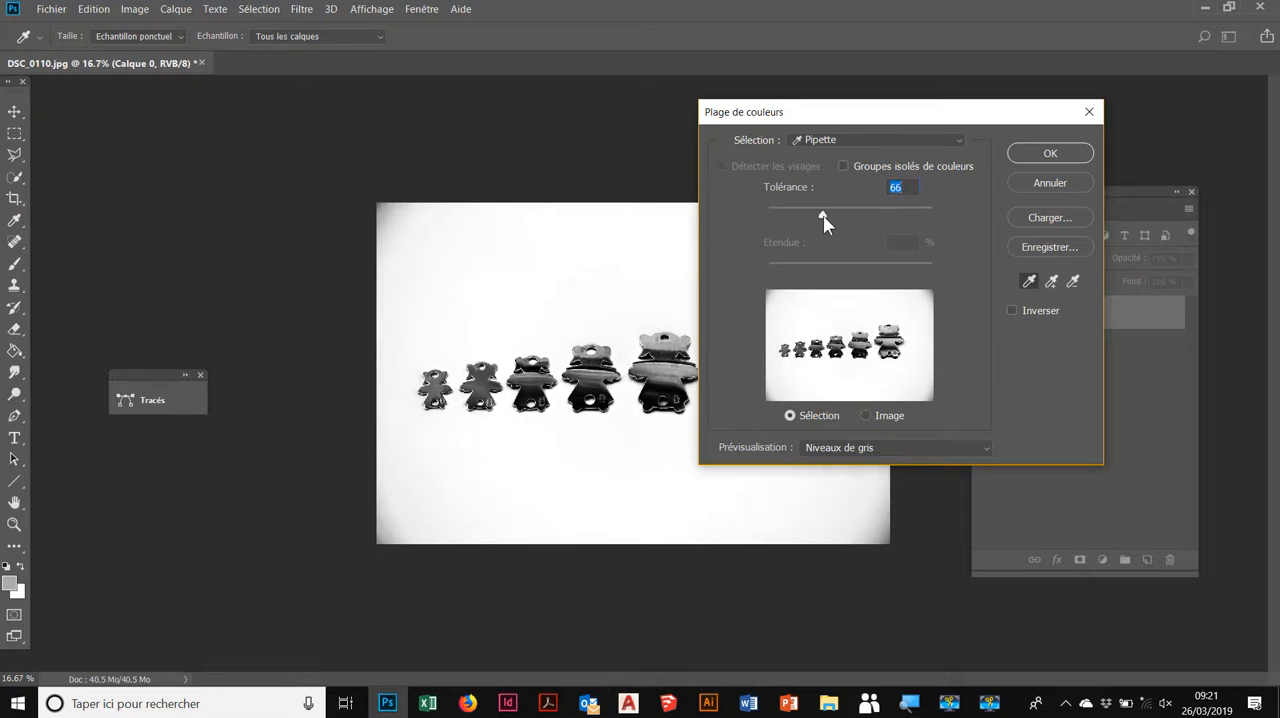
Step: Switch the colour range preview to Masque and set the tolerance to 62
{"action": "left_click", "coordinate": [873, 449]}
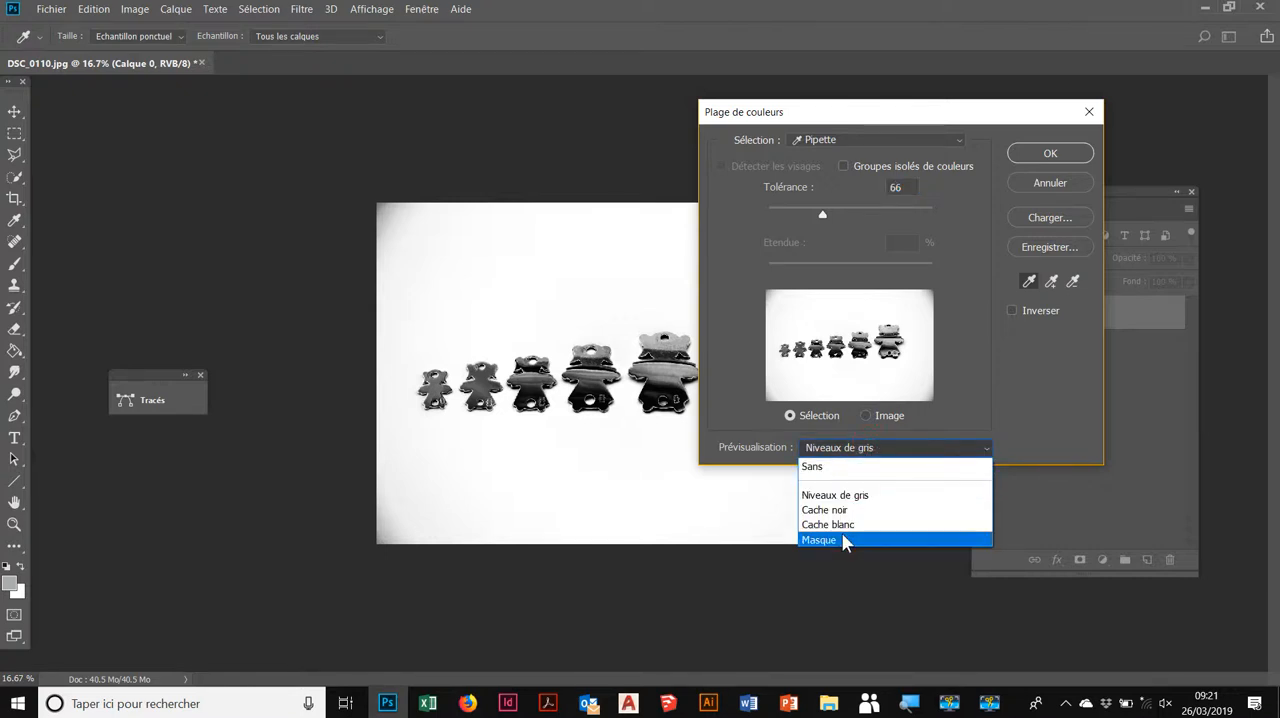
{"action": "left_click", "coordinate": [841, 539]}
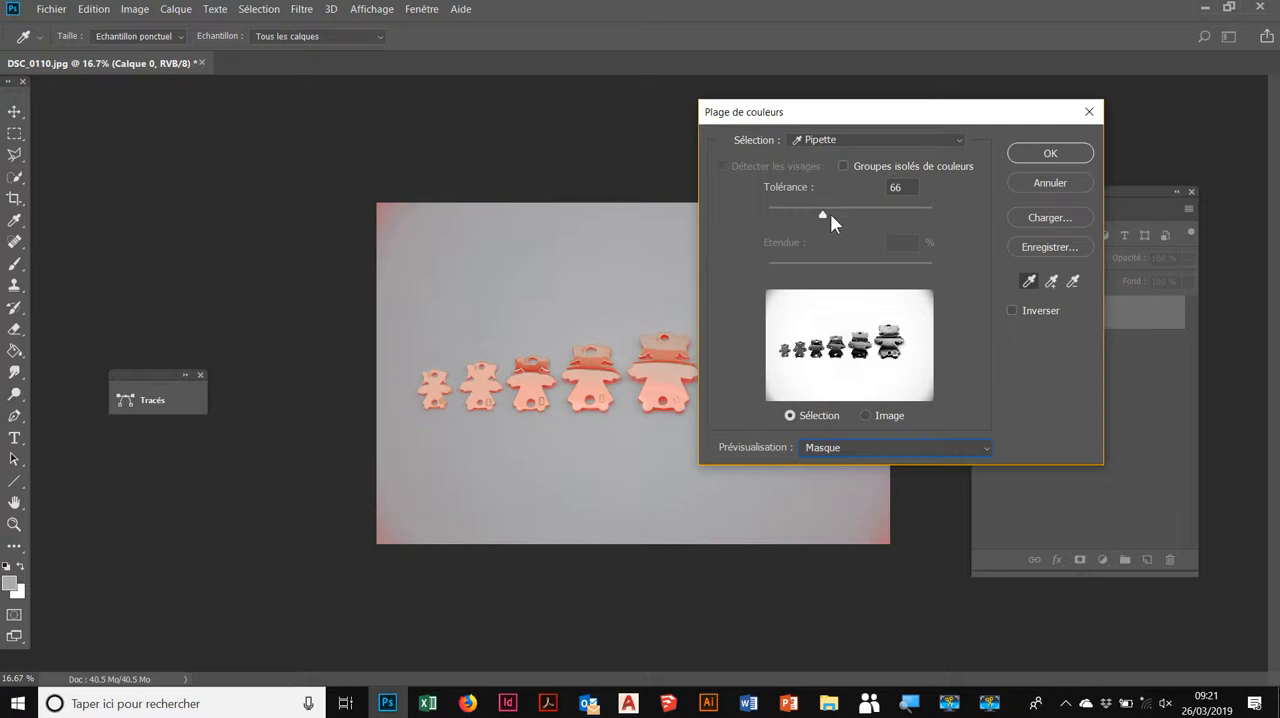
{"action": "mouse_move", "coordinate": [822, 214]}
{"action": "left_mouse_down"}
{"action": "mouse_move", "coordinate": [857, 208]}
{"action": "mouse_move", "coordinate": [837, 208]}
{"action": "left_mouse_up"}
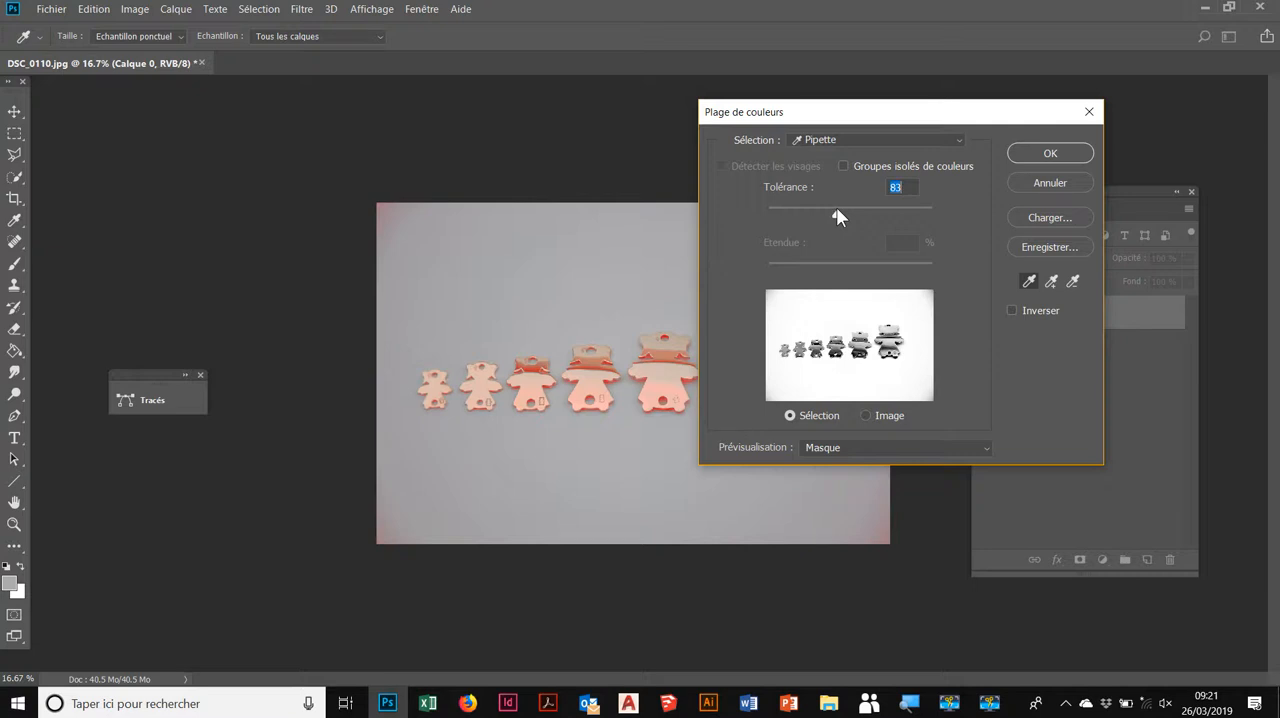
{"action": "mouse_move", "coordinate": [835, 209]}
{"action": "left_mouse_down"}
{"action": "mouse_move", "coordinate": [815, 210]}
{"action": "mouse_move", "coordinate": [855, 213]}
{"action": "left_mouse_up"}
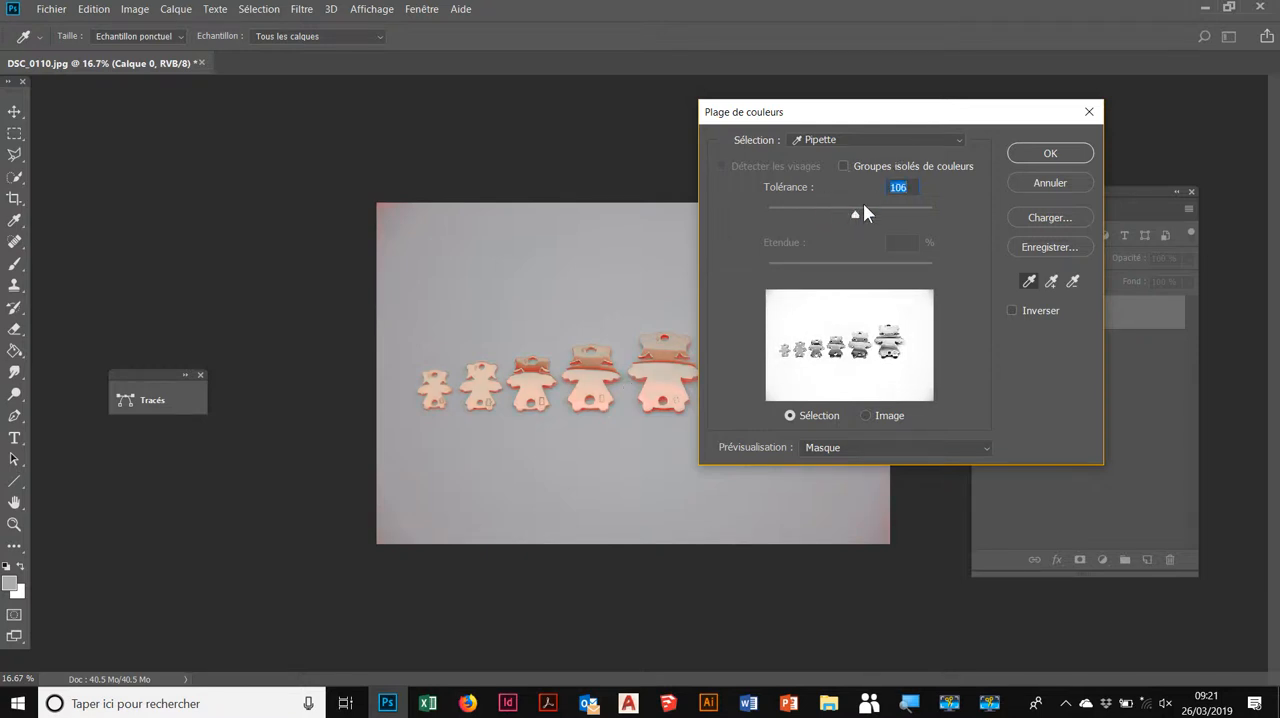
{"action": "left_click_drag", "start_coordinate": [854, 214], "coordinate": [827, 214]}
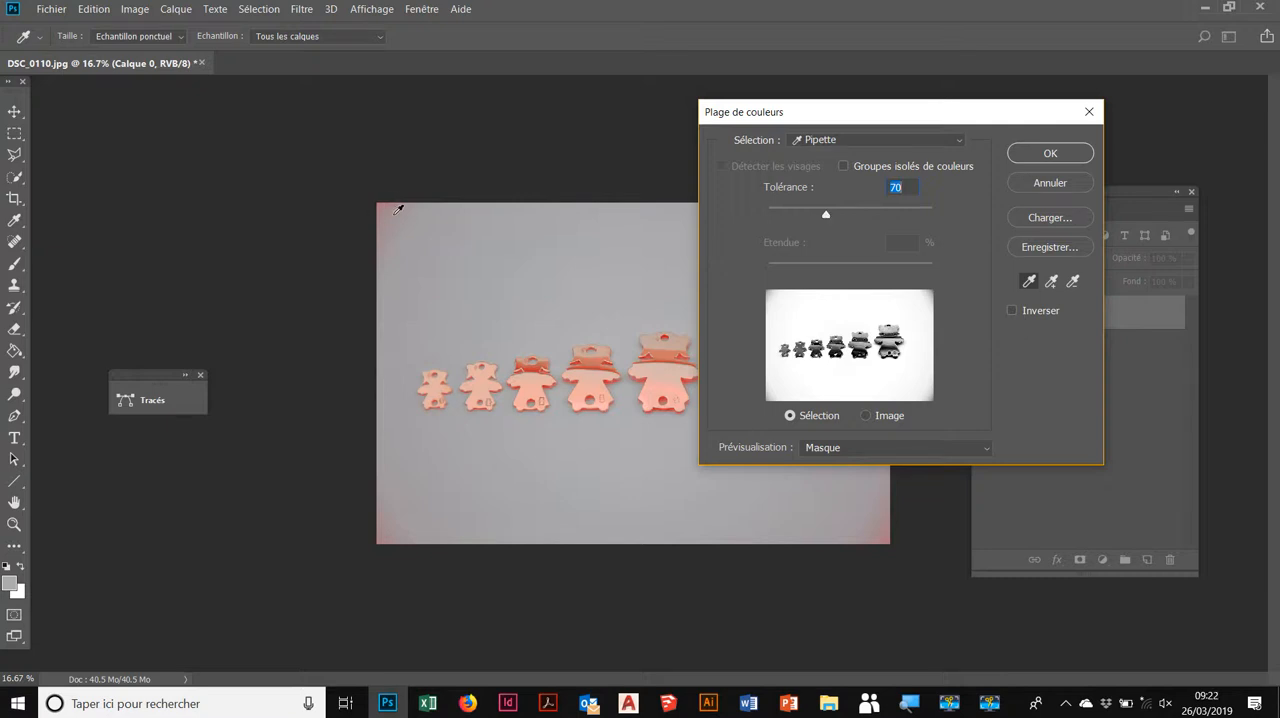
{"action": "mouse_move", "coordinate": [824, 210]}
{"action": "left_mouse_down"}
{"action": "mouse_move", "coordinate": [788, 210]}
{"action": "mouse_move", "coordinate": [820, 212]}
{"action": "left_mouse_up"}
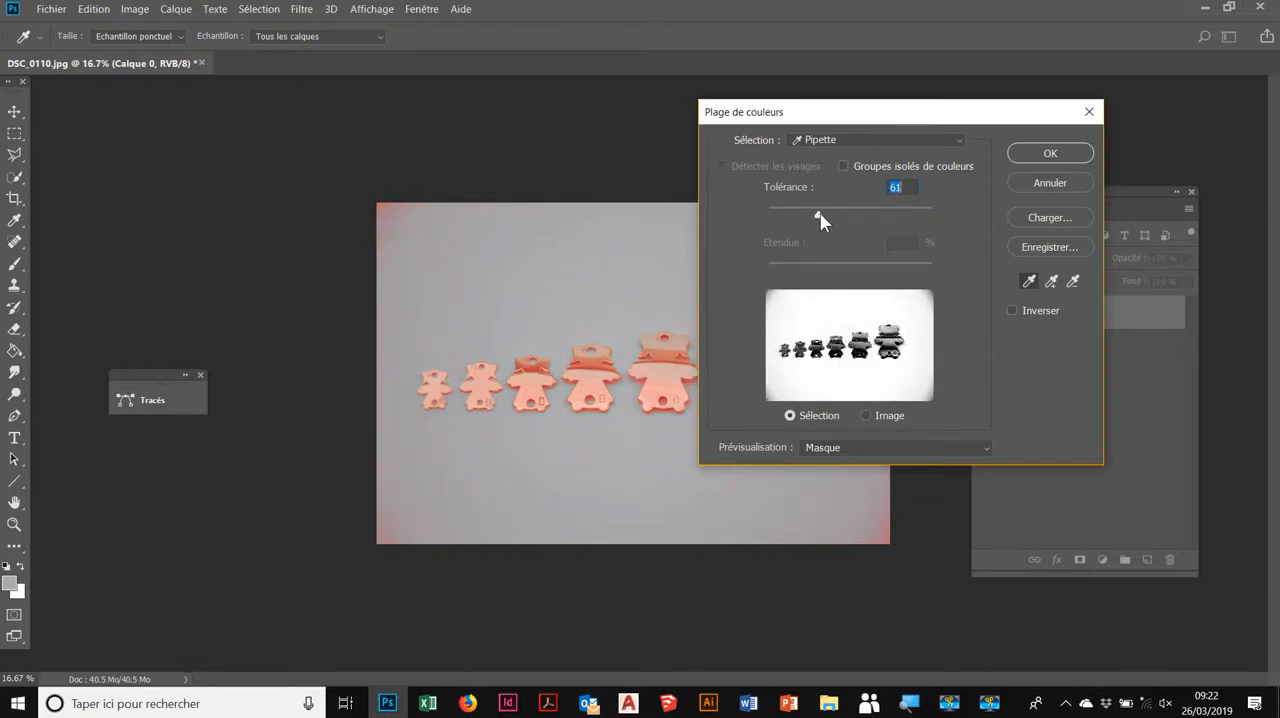
Step: Add the backdrop's dark upper-left corner to the colour range and subtract tones sampled on the third and fifth figures
{"action": "left_click", "coordinate": [1051, 284]}
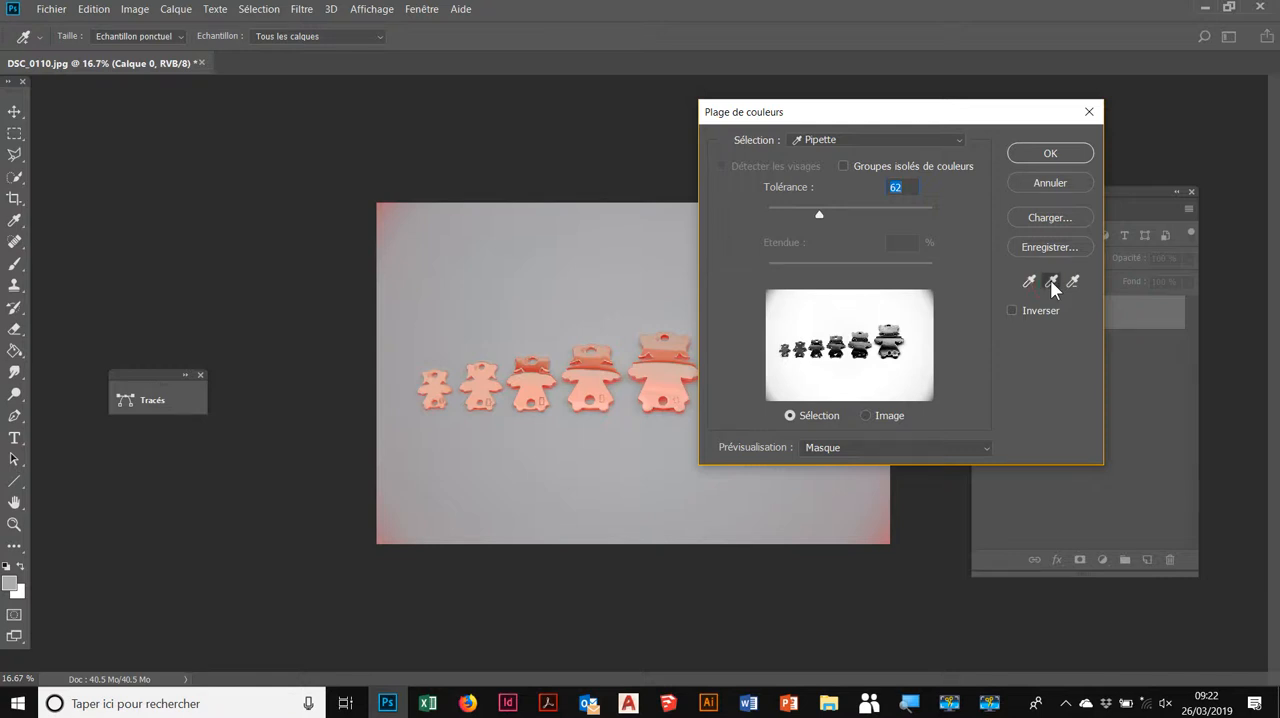
{"action": "left_click", "coordinate": [390, 207]}
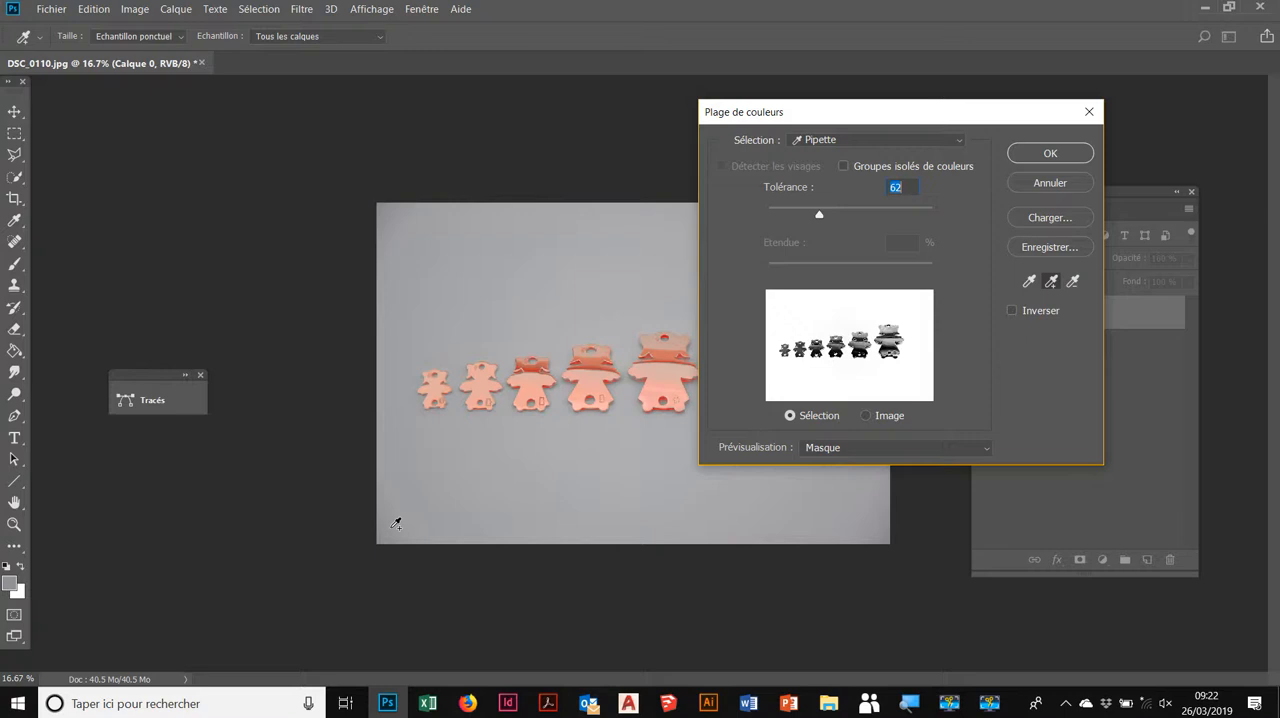
{"action": "left_click", "coordinate": [1072, 282]}
{"action": "left_click", "coordinate": [537, 370]}
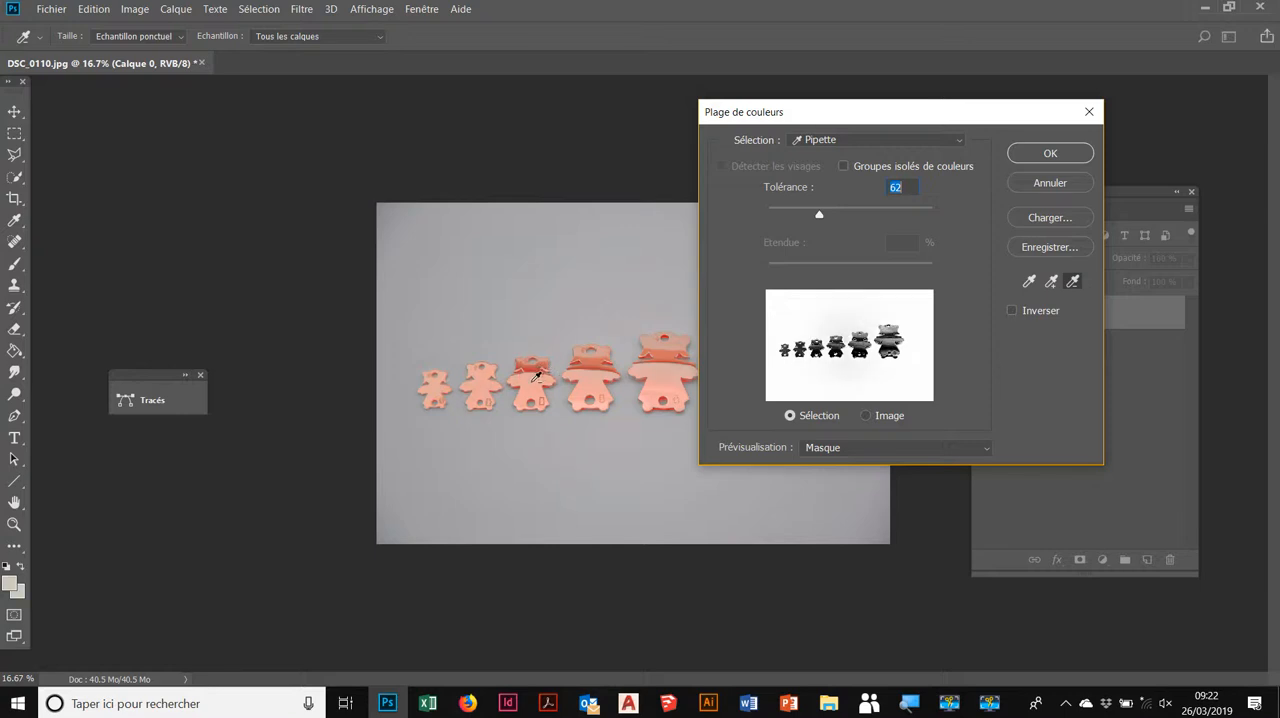
{"action": "left_click", "coordinate": [665, 364]}
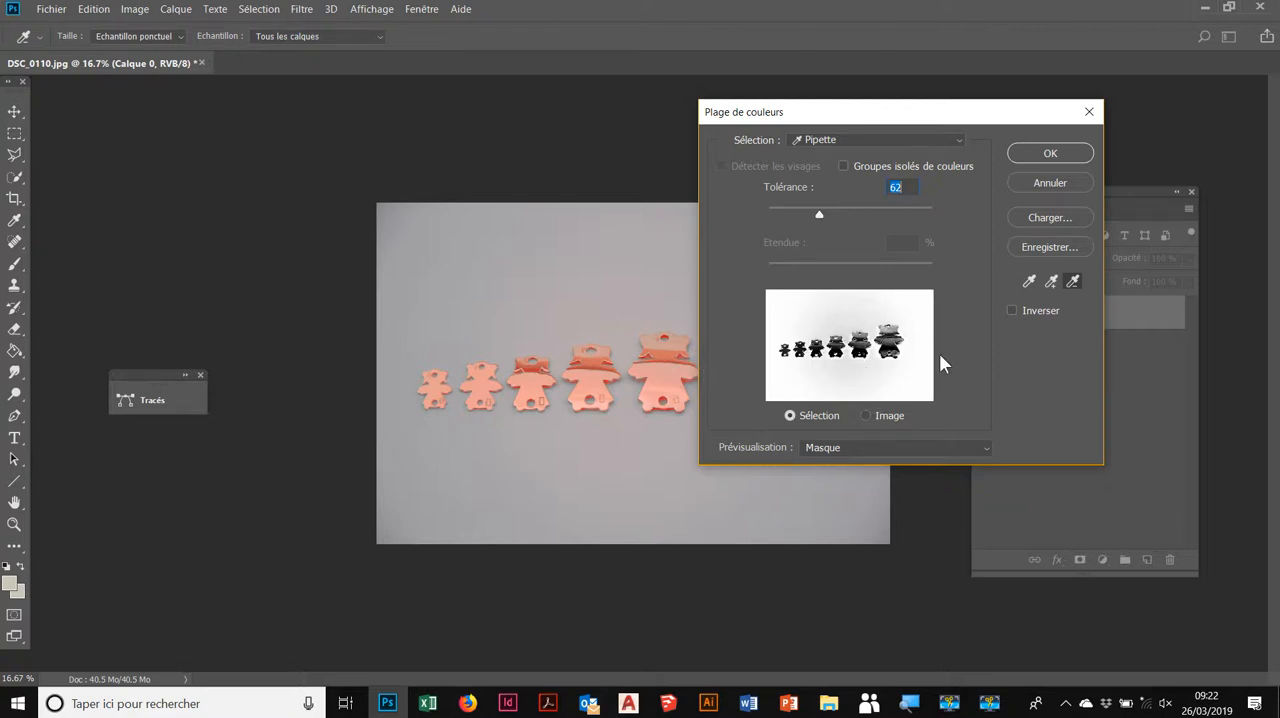
Step: Resample the grey backdrop above the smallest figures and apply the colour range as a selection
{"action": "left_click", "coordinate": [1029, 283]}
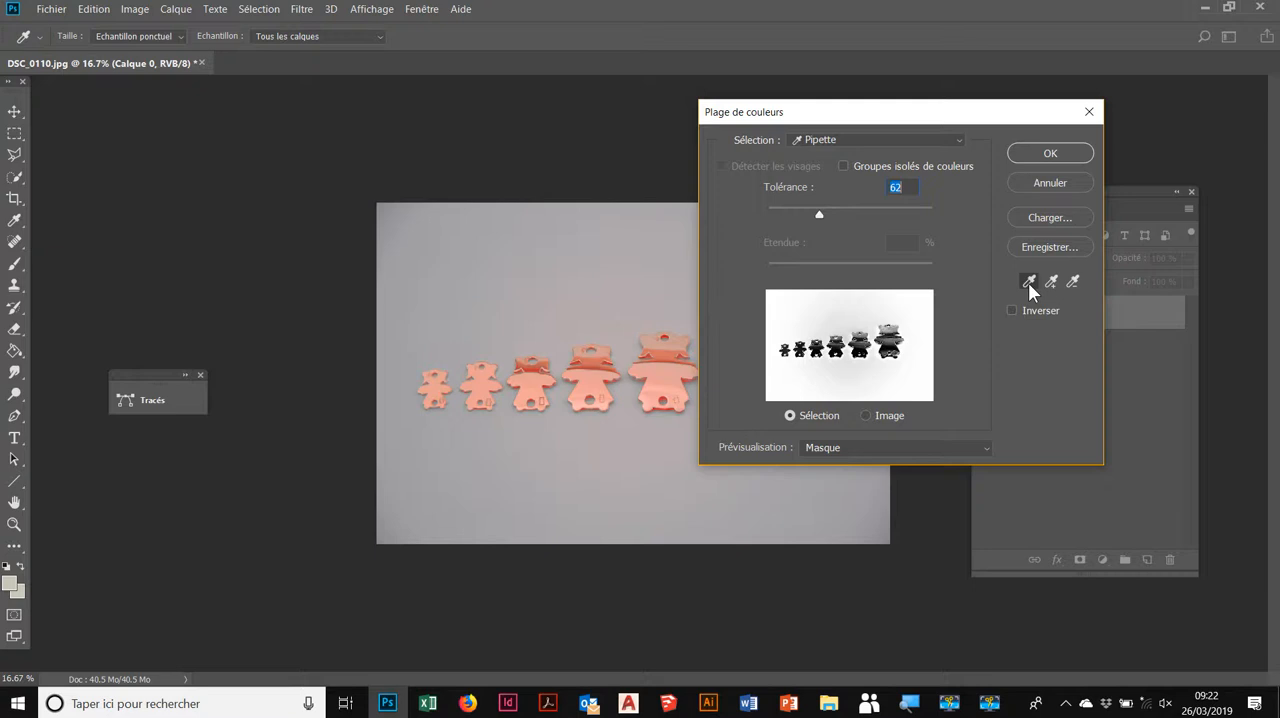
{"action": "left_click", "coordinate": [444, 322]}
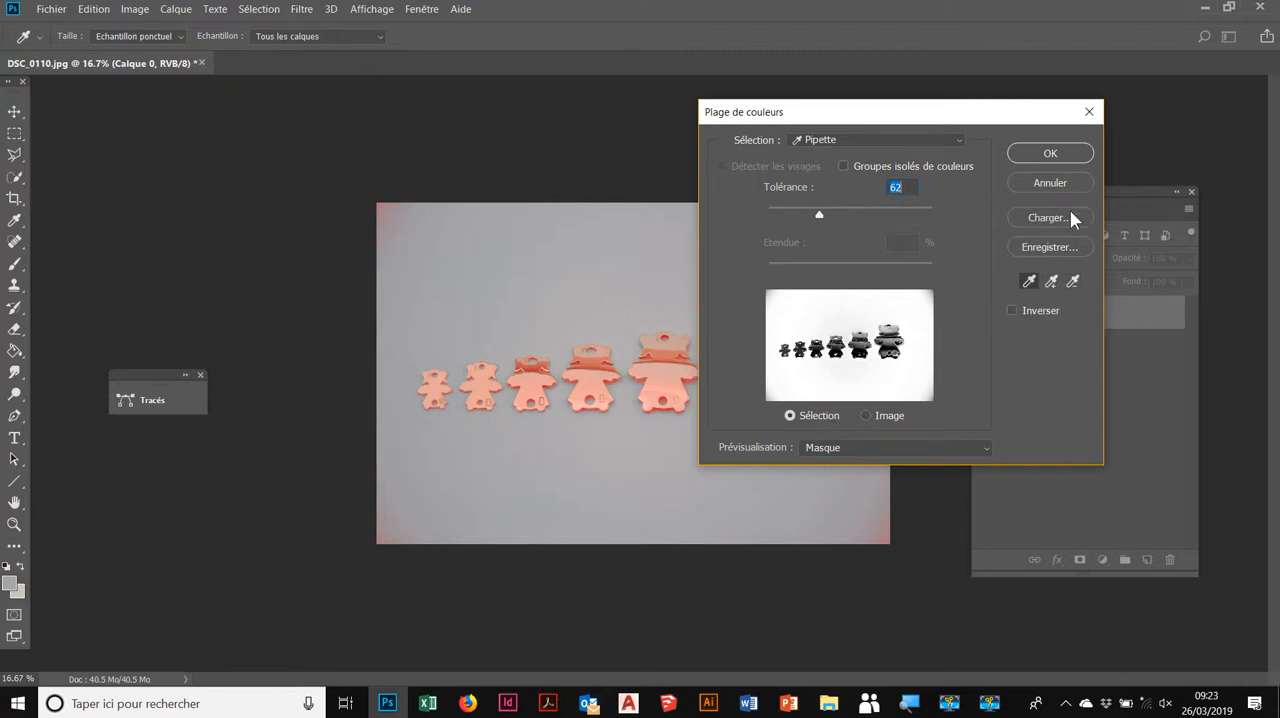
{"action": "left_click", "coordinate": [1052, 153]}
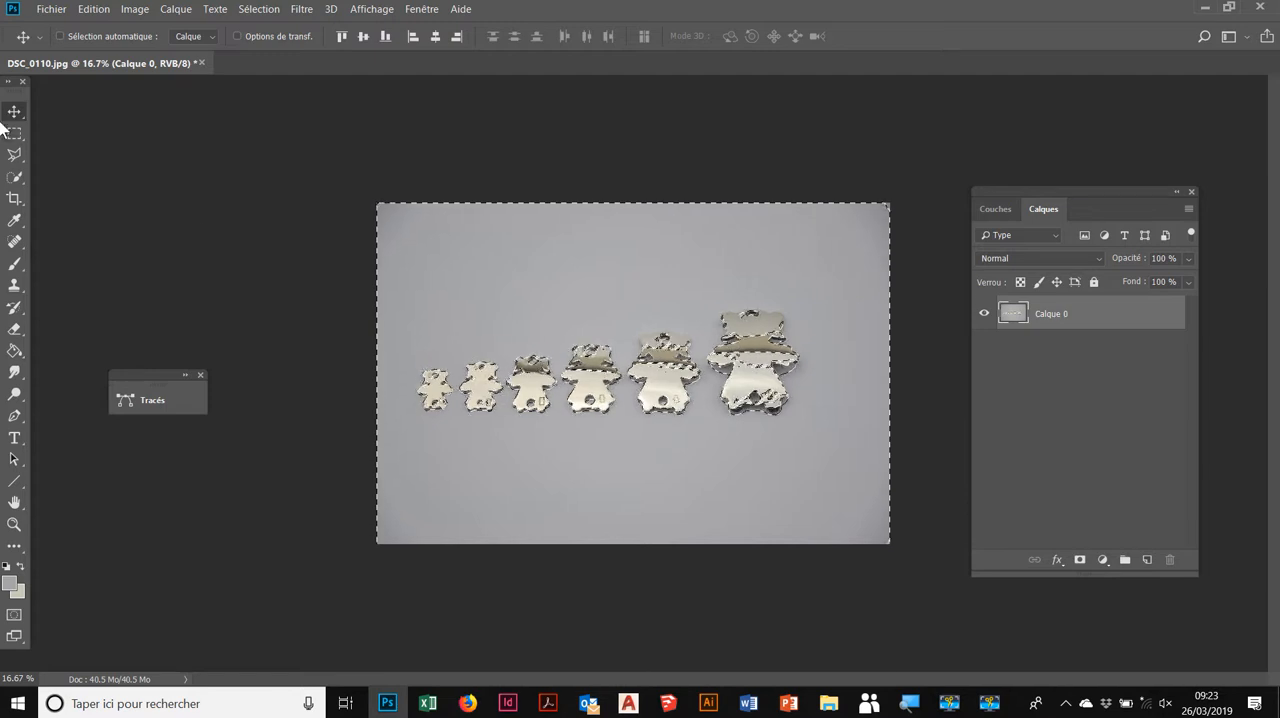
Step: Subtract the largest figure, the fifth figure's head and the fourth figure from the selection with the Quick Selection tool
{"action": "left_click", "coordinate": [17, 180]}
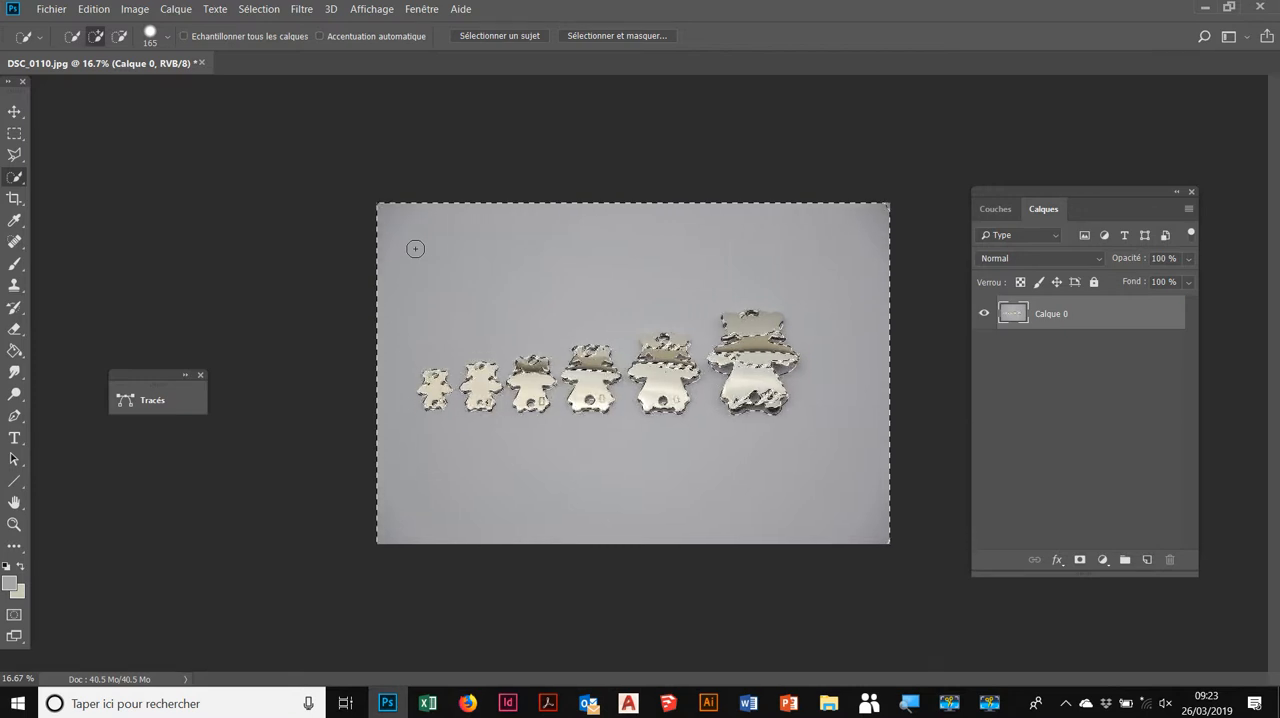
{"action": "left_click", "coordinate": [118, 37]}
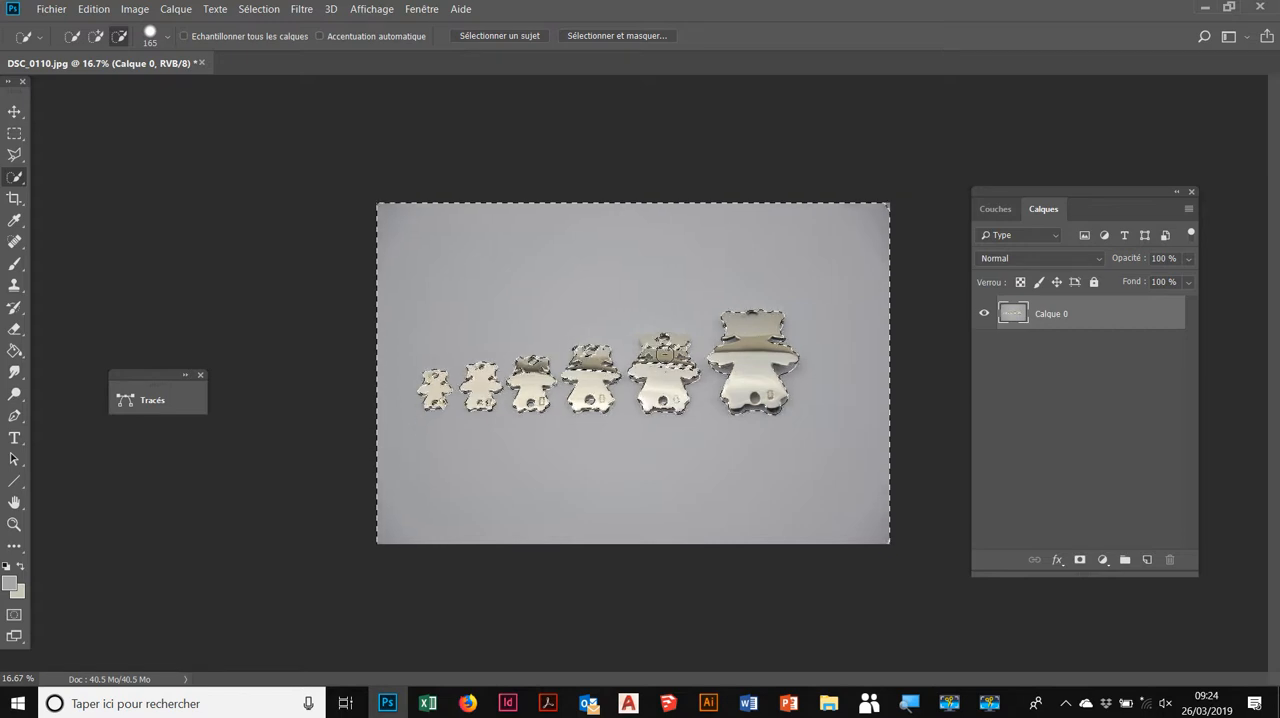
{"action": "left_click", "coordinate": [658, 345]}
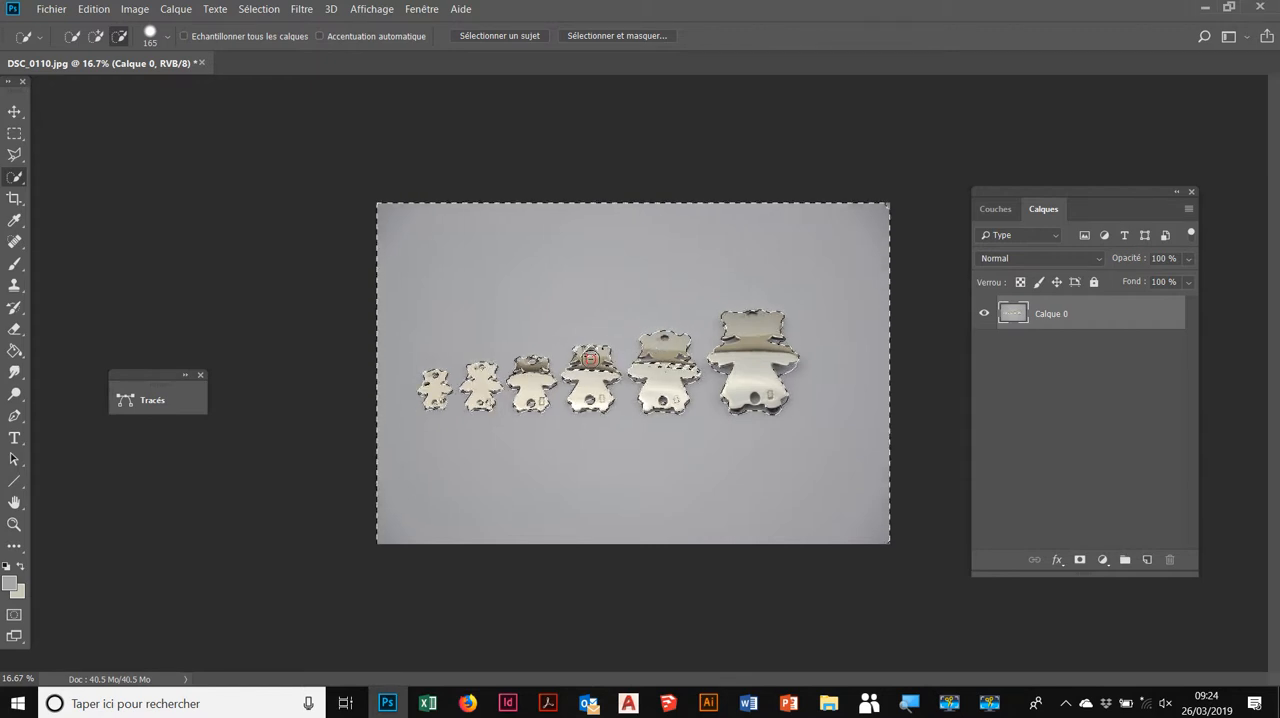
{"action": "left_click_drag", "start_coordinate": [589, 355], "coordinate": [592, 379]}
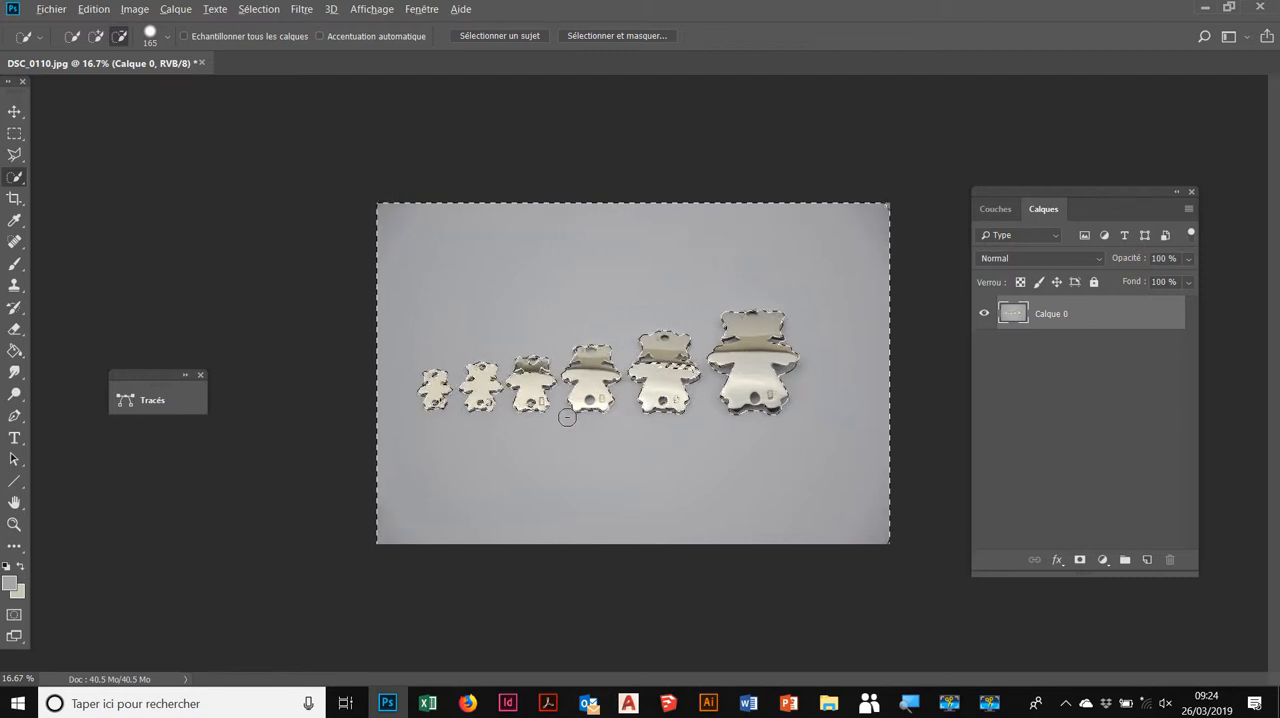
Step: Reduce the Quick Selection brush to 25 and add the shadows under the largest figure's arms to the background selection
{"action": "mouse_move", "coordinate": [567, 417]}
{"action": "left_mouse_down", "text": "alt"}
{"action": "mouse_move", "coordinate": [632, 422]}
{"action": "mouse_move", "coordinate": [565, 448]}
{"action": "mouse_move", "coordinate": [554, 443]}
{"action": "mouse_move", "coordinate": [574, 430]}
{"action": "mouse_move", "coordinate": [612, 425]}
{"action": "mouse_move", "coordinate": [603, 437]}
{"action": "mouse_move", "coordinate": [566, 424]}
{"action": "left_mouse_up", "text": "alt"}
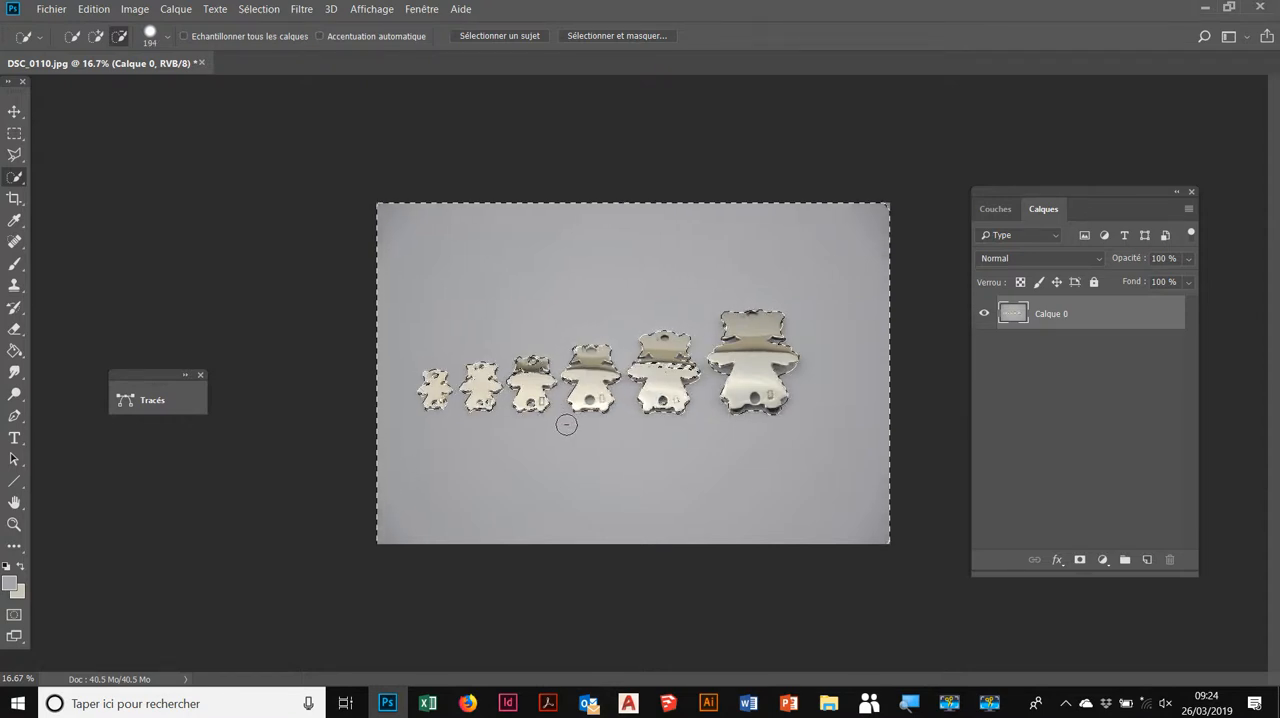
{"action": "key", "text": "ctrl+plus"}
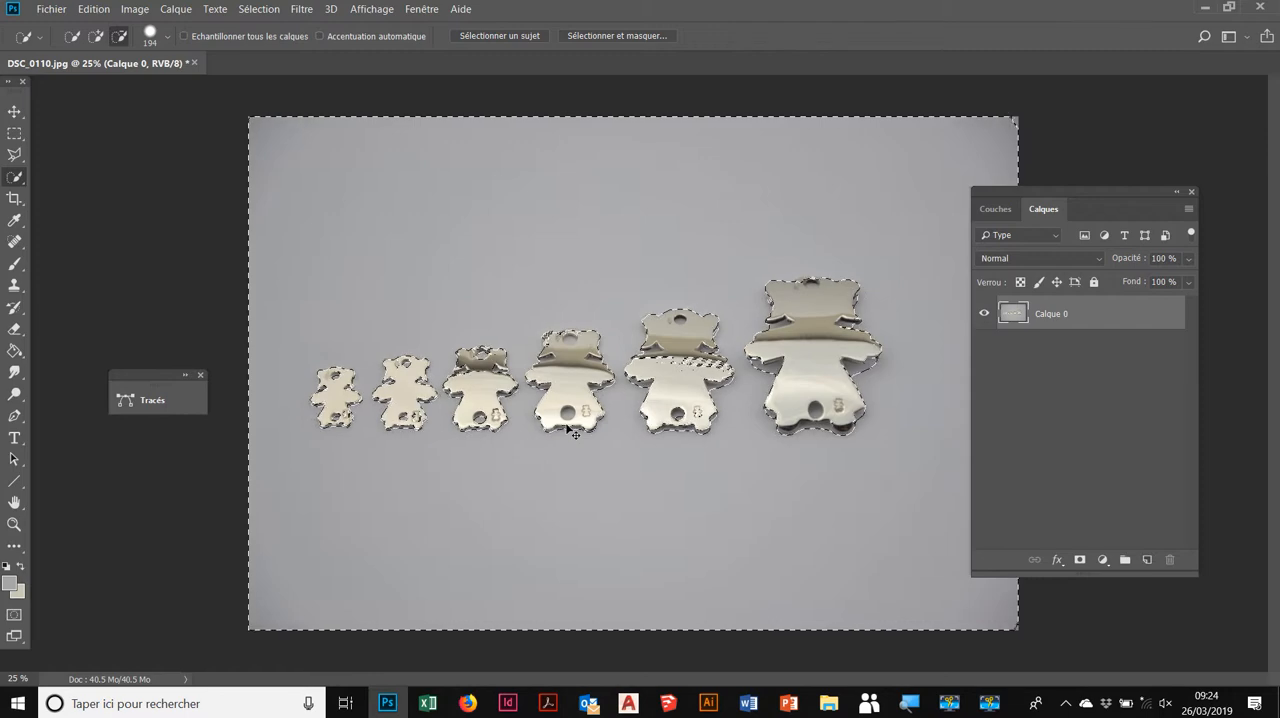
{"action": "key", "text": "ctrl+plus"}
{"action": "key", "text": "ctrl+plus"}
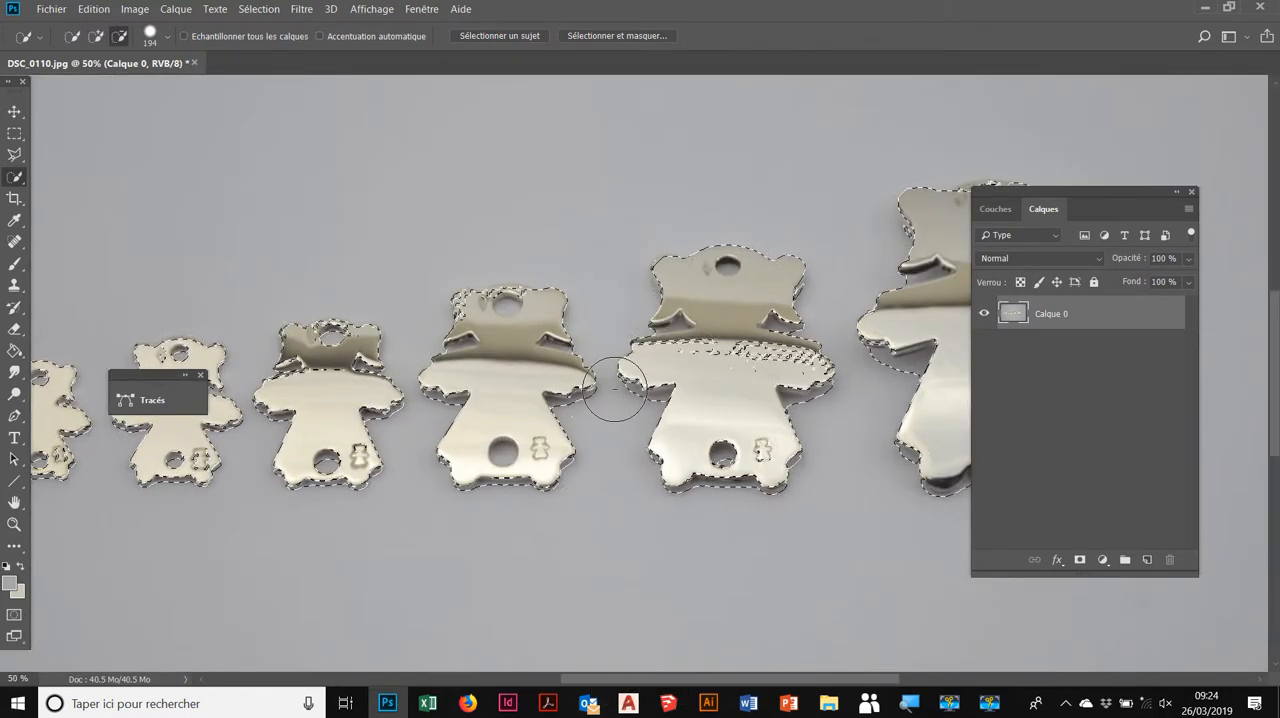
{"action": "key", "text": "space"}
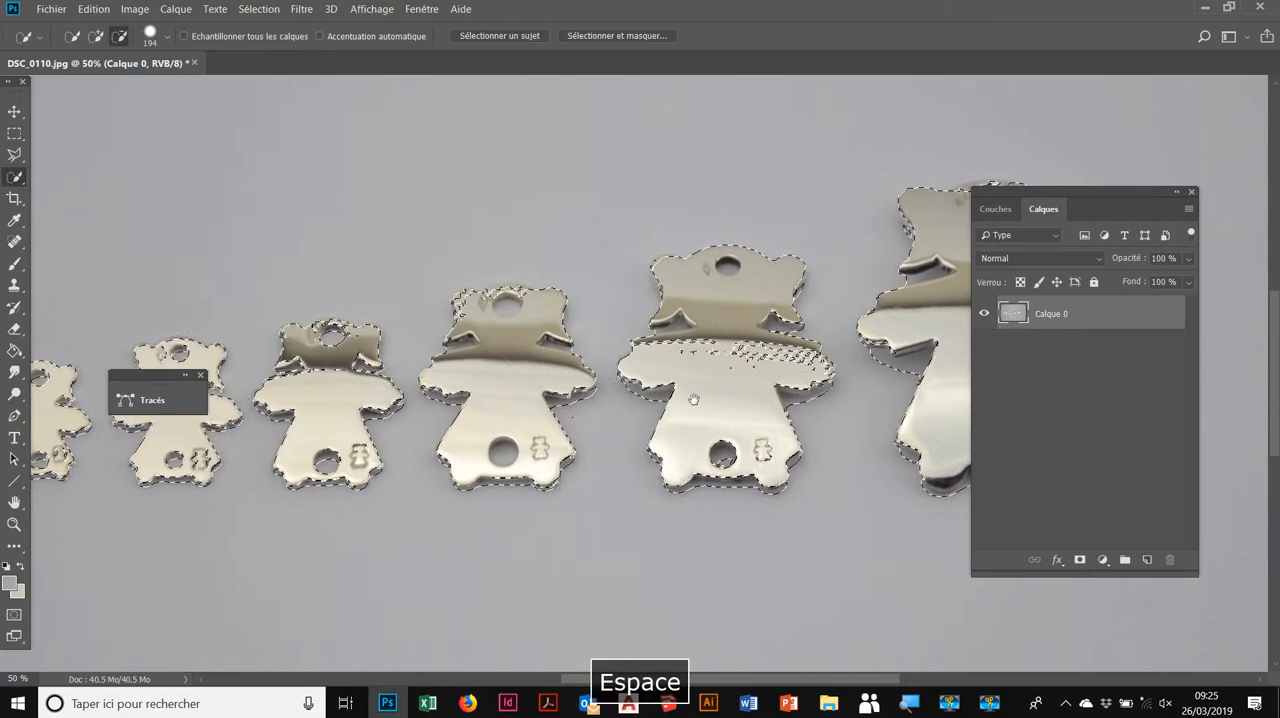
{"action": "left_click_drag", "start_coordinate": [826, 420], "coordinate": [292, 460]}
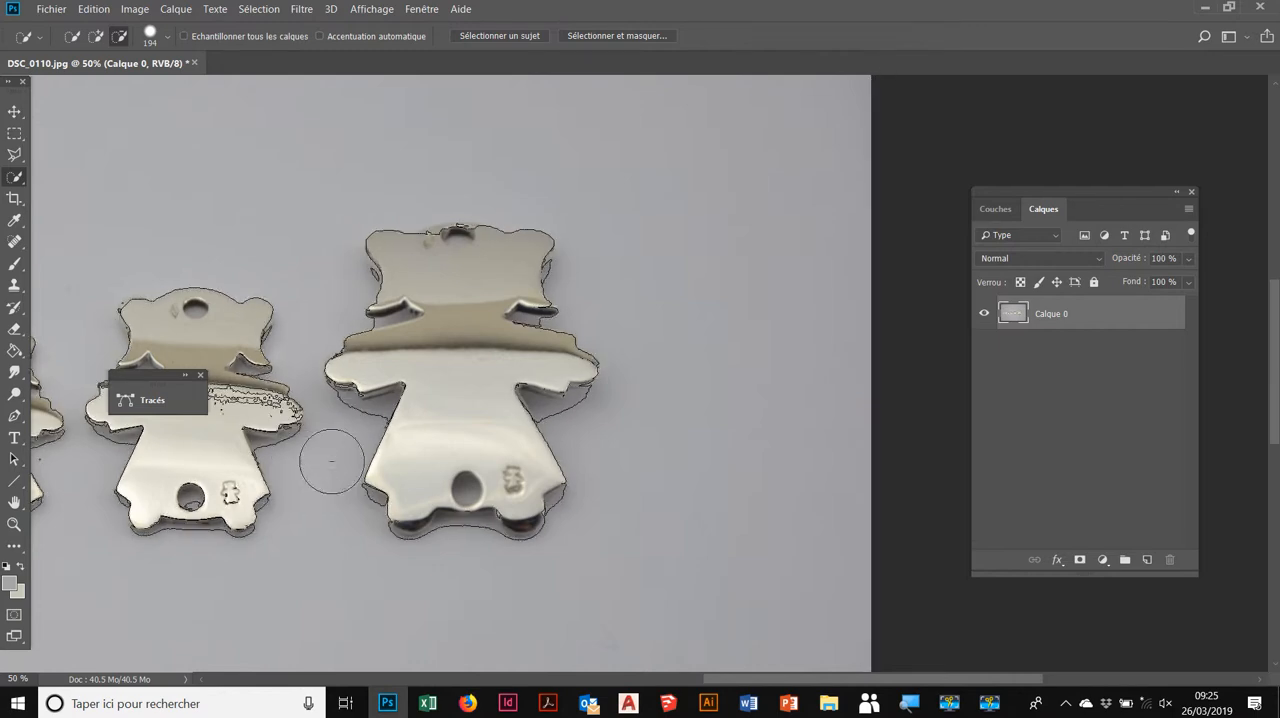
{"action": "right_click", "coordinate": [517, 441], "text": "alt"}
{"action": "left_click_drag", "start_coordinate": [505, 439], "coordinate": [499, 440]}
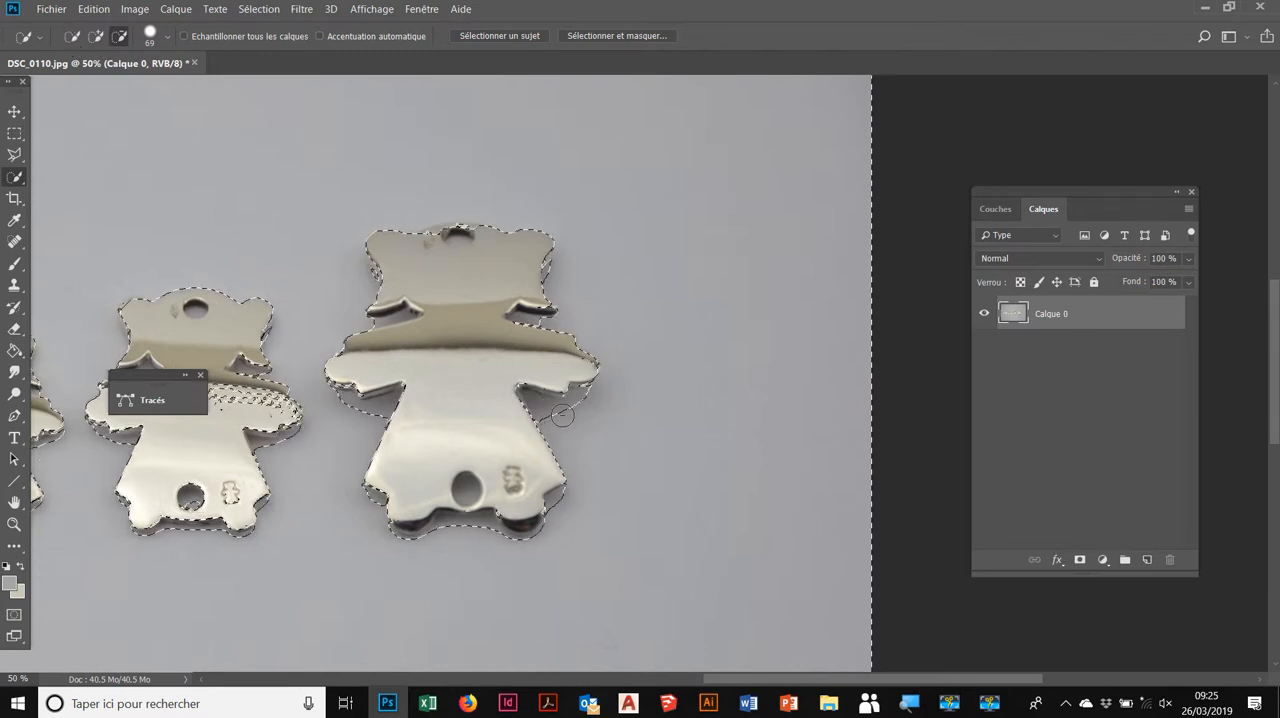
{"action": "left_click", "coordinate": [98, 36]}
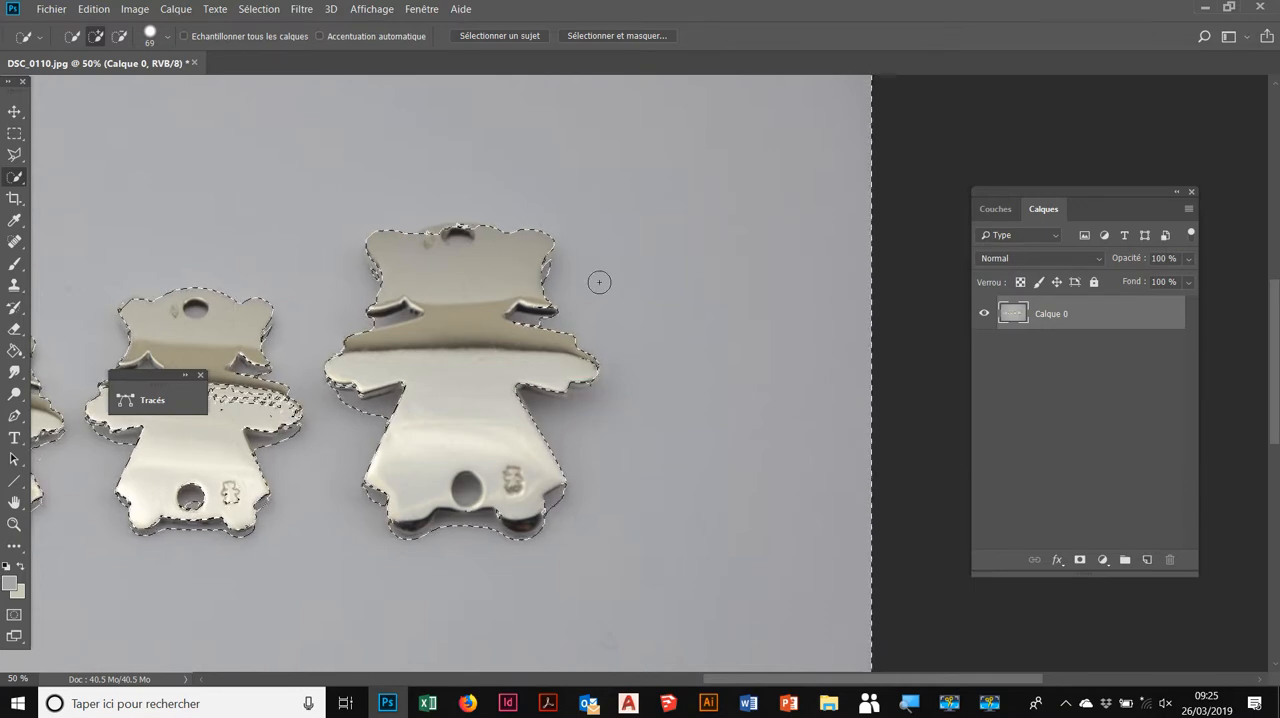
{"action": "right_click", "coordinate": [635, 321], "text": "alt"}
{"action": "left_click_drag", "start_coordinate": [623, 321], "coordinate": [626, 321]}
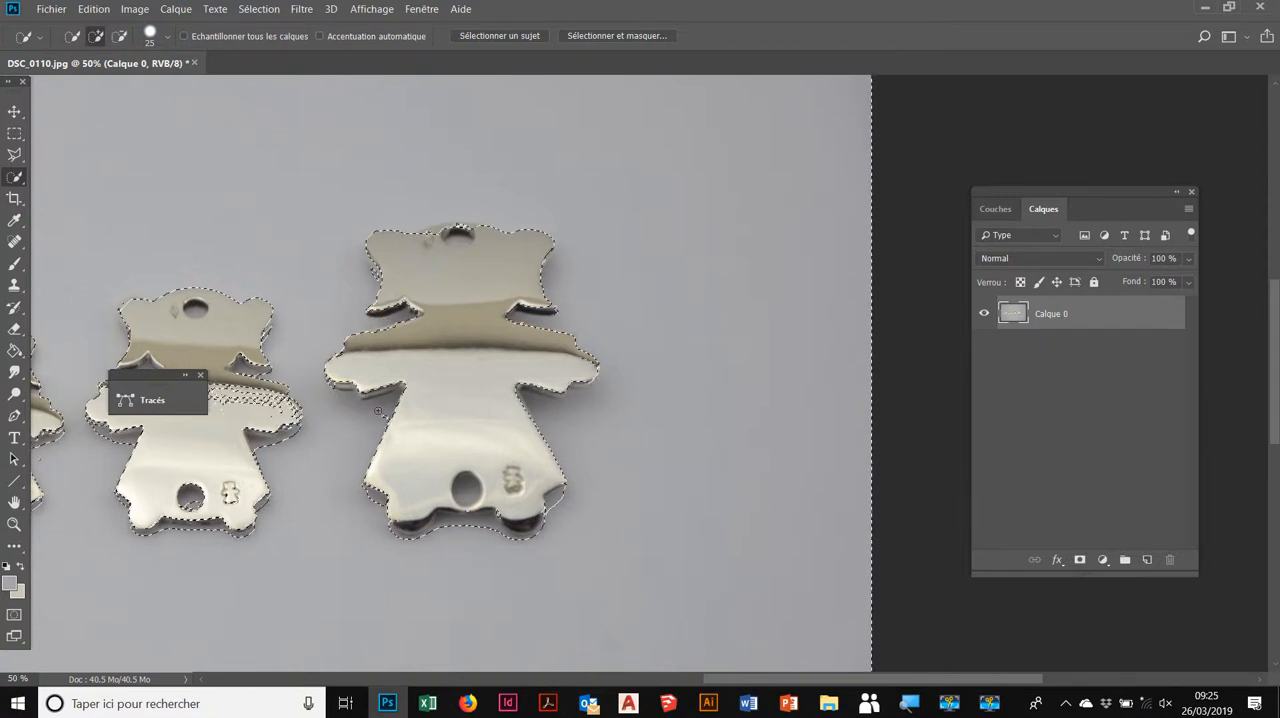
Step: Subtract the speckled band, lower hole and bear stamp of the fifth figure from the selection, and return to add mode
{"action": "key", "text": "space"}
{"action": "left_click_drag", "start_coordinate": [381, 435], "coordinate": [625, 393]}
{"action": "left_click", "coordinate": [119, 36]}
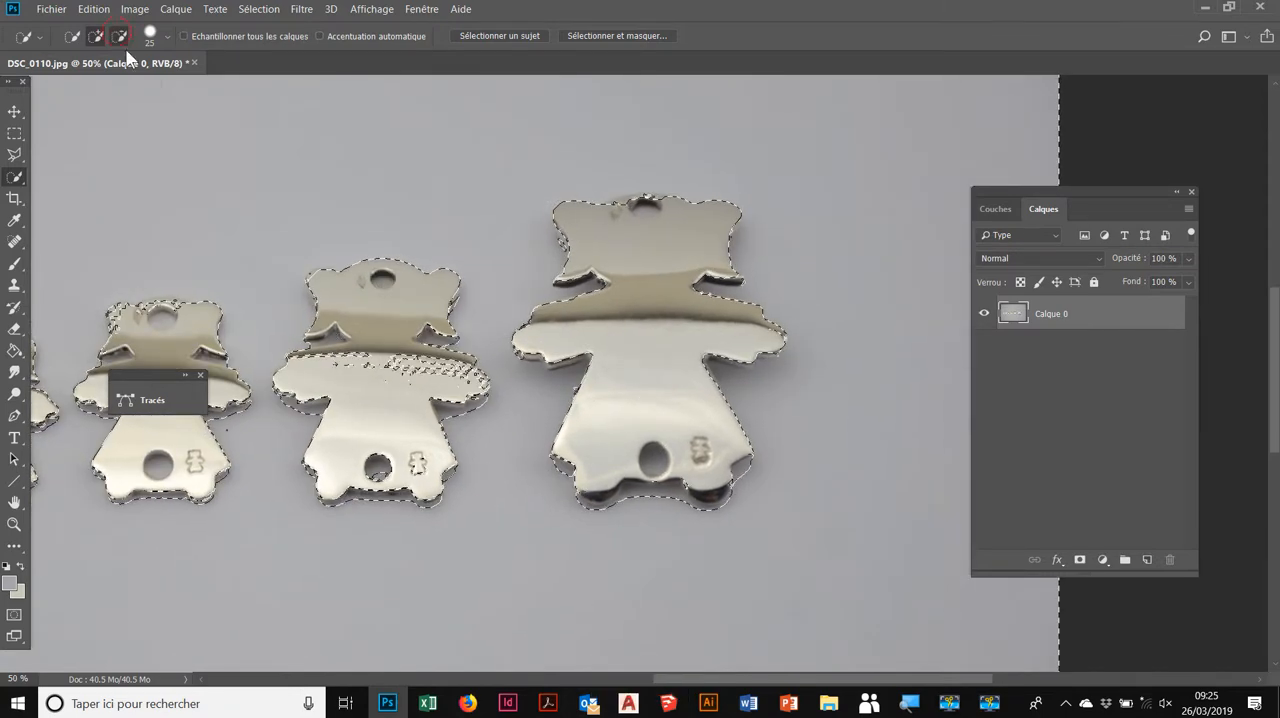
{"action": "left_click", "coordinate": [380, 380]}
{"action": "left_click_drag", "start_coordinate": [397, 355], "coordinate": [424, 370]}
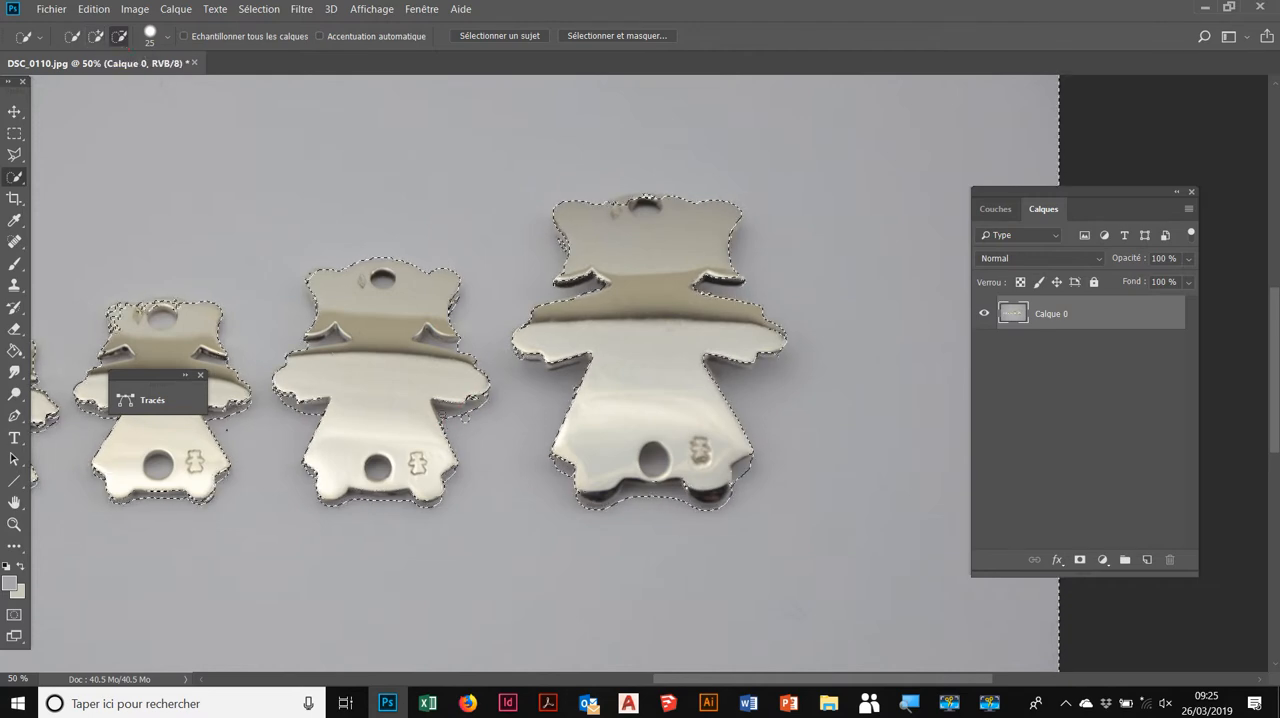
{"action": "left_click", "coordinate": [96, 36]}
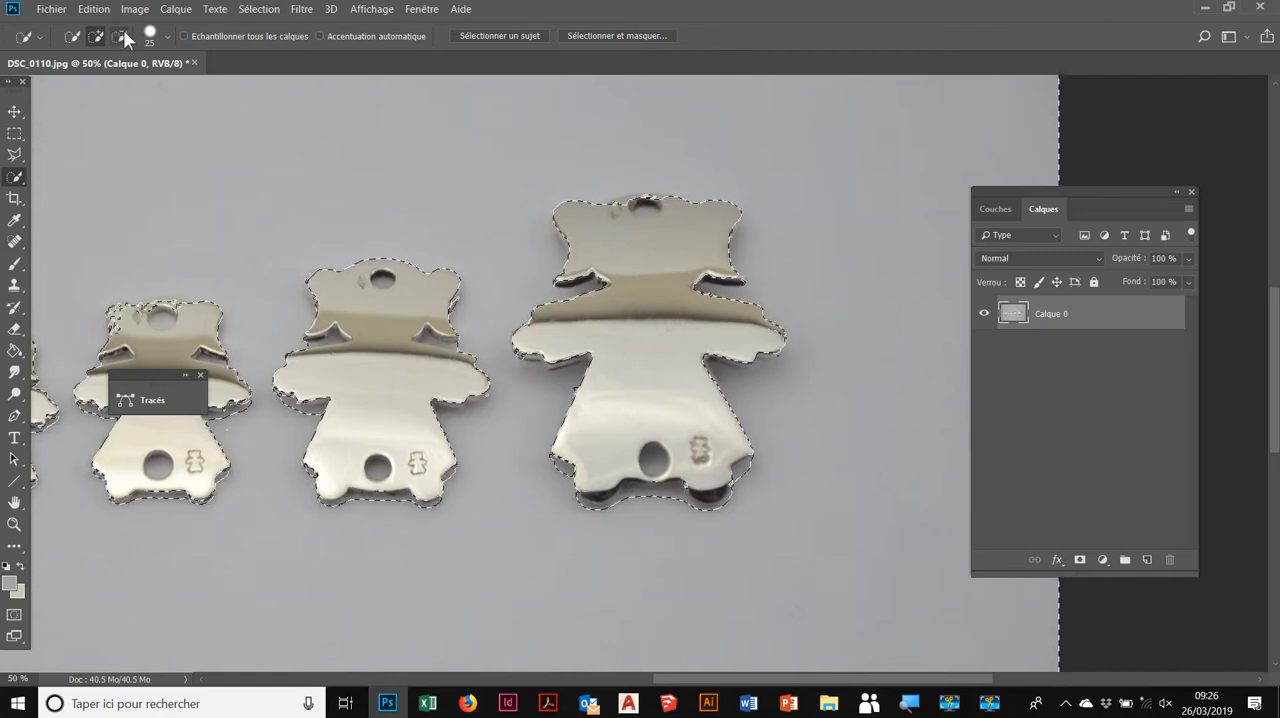
Step: Invert the selection and open it in Select and Mask with the Incrustation view
{"action": "left_click", "coordinate": [270, 10]}
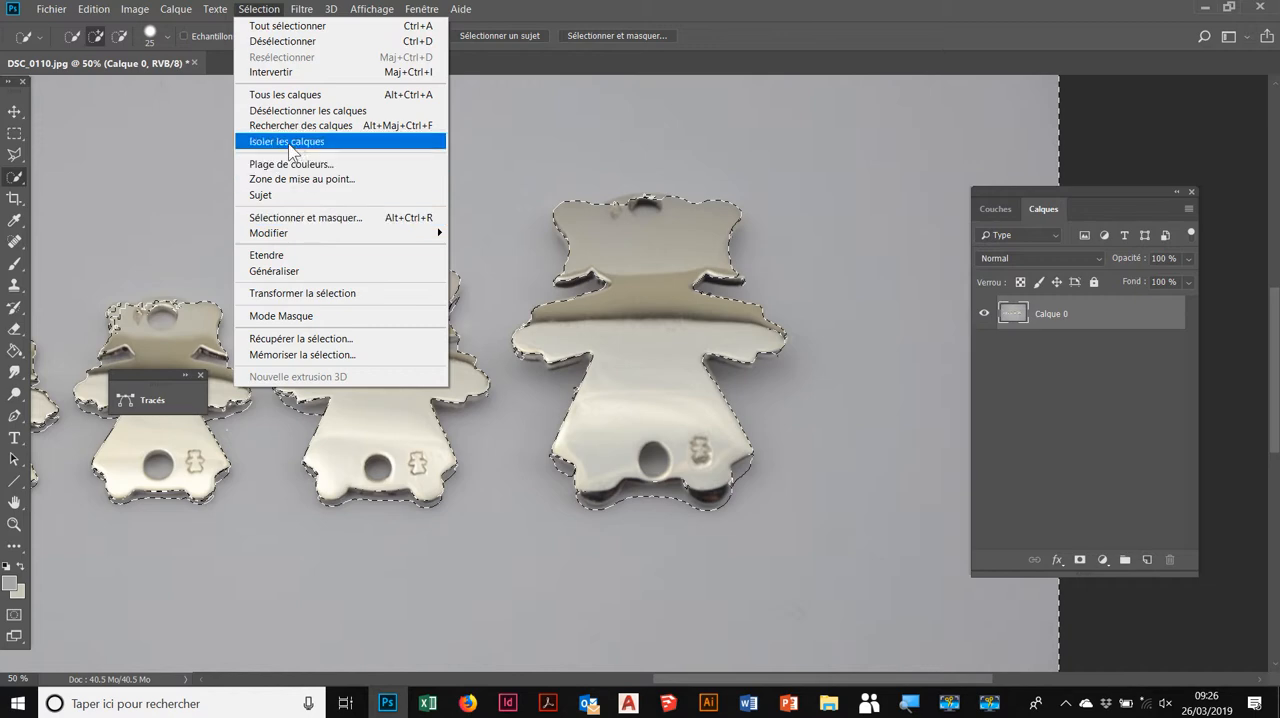
{"action": "left_click", "coordinate": [292, 74]}
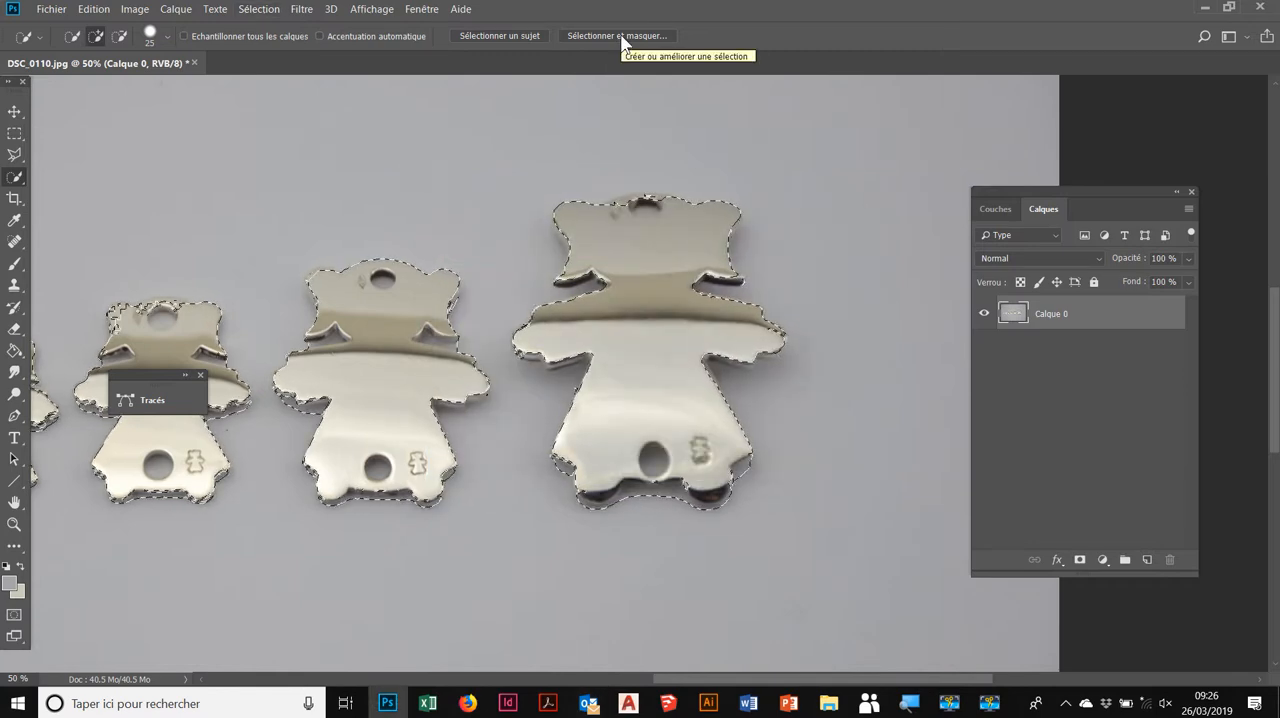
{"action": "left_click", "coordinate": [620, 34]}
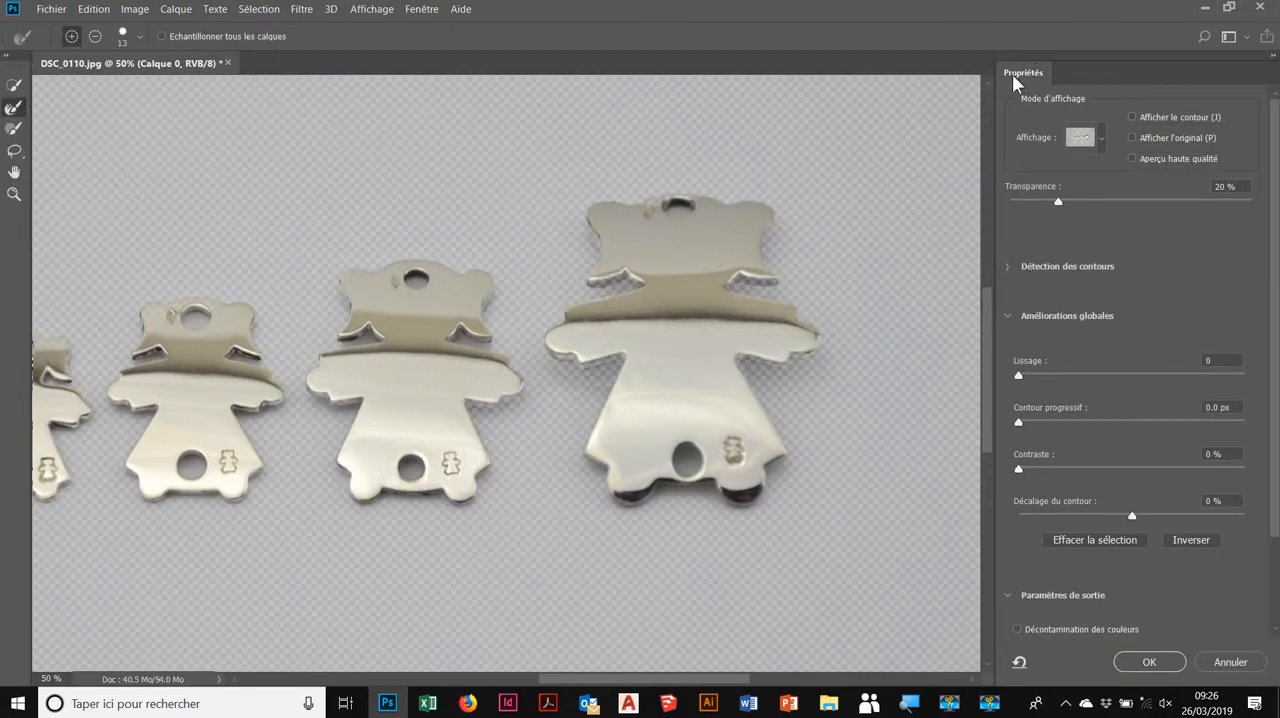
{"action": "left_click", "coordinate": [1100, 139]}
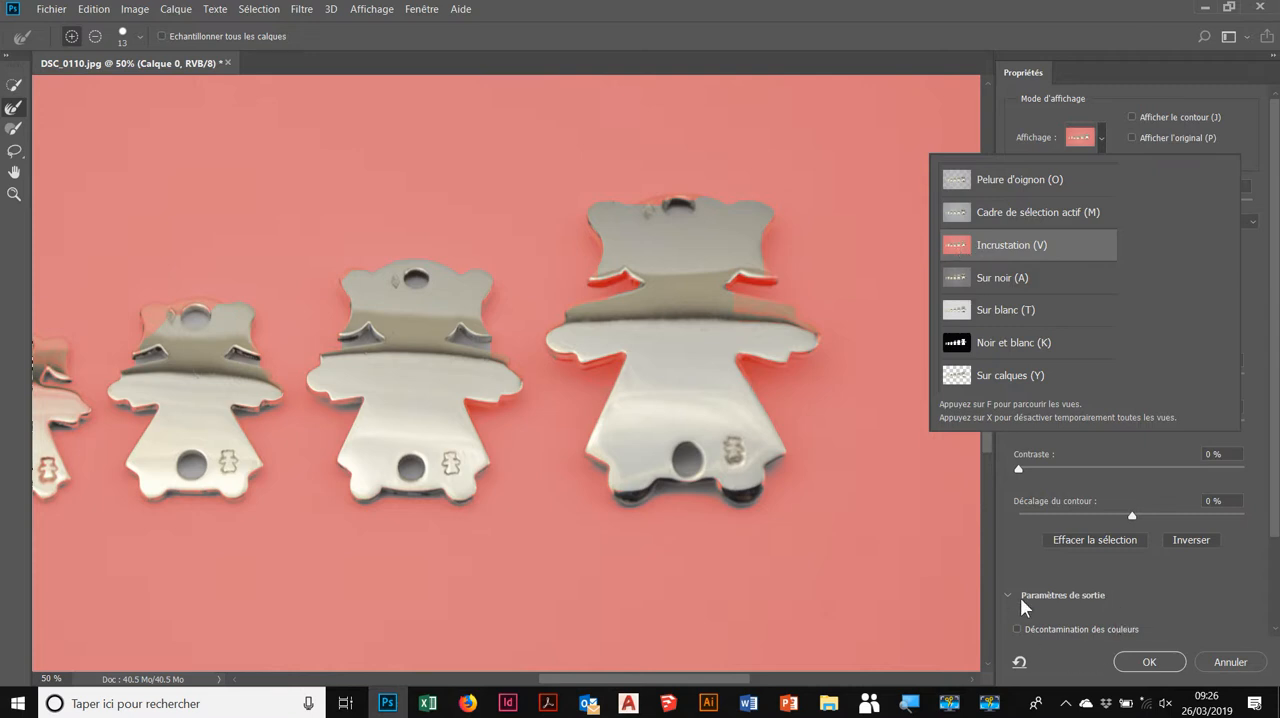
{"action": "left_click", "coordinate": [1016, 568]}
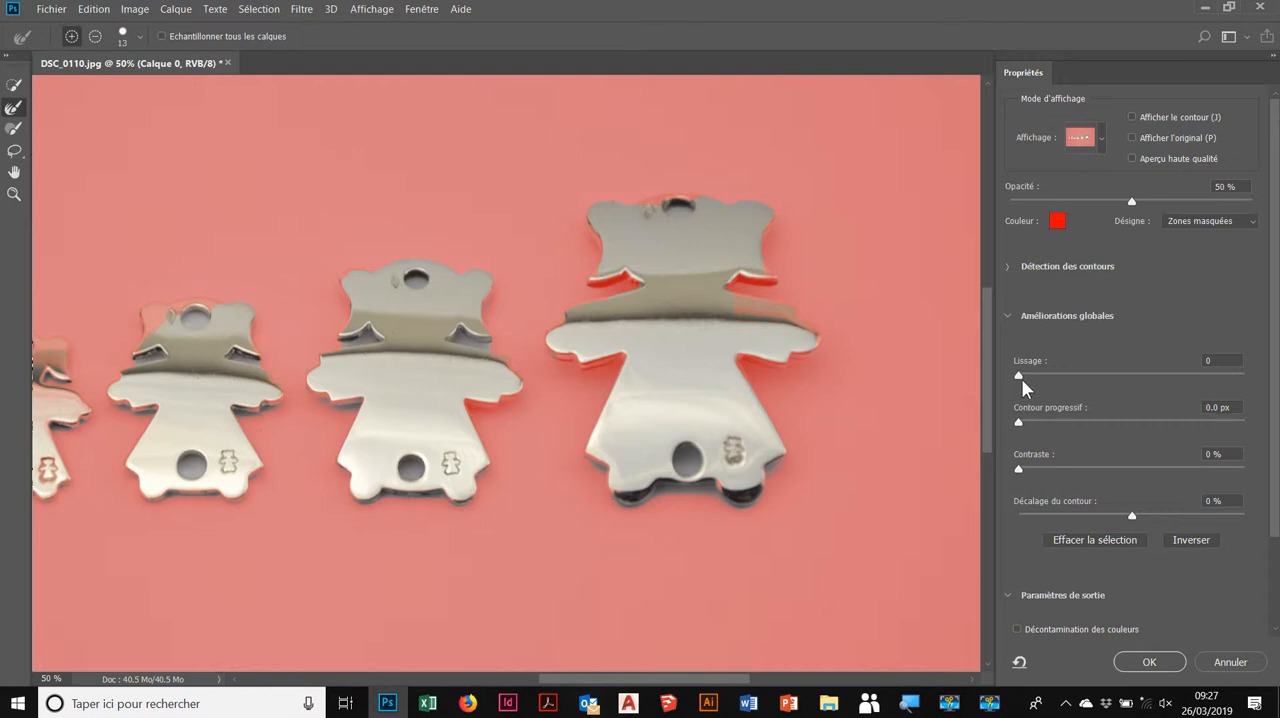
Step: Set the selection edge's Lissage to 29 and its Contour progressif to 2.5 px
{"action": "left_click_drag", "start_coordinate": [1020, 376], "coordinate": [1051, 372]}
{"action": "left_click_drag", "start_coordinate": [1019, 424], "coordinate": [1168, 424]}
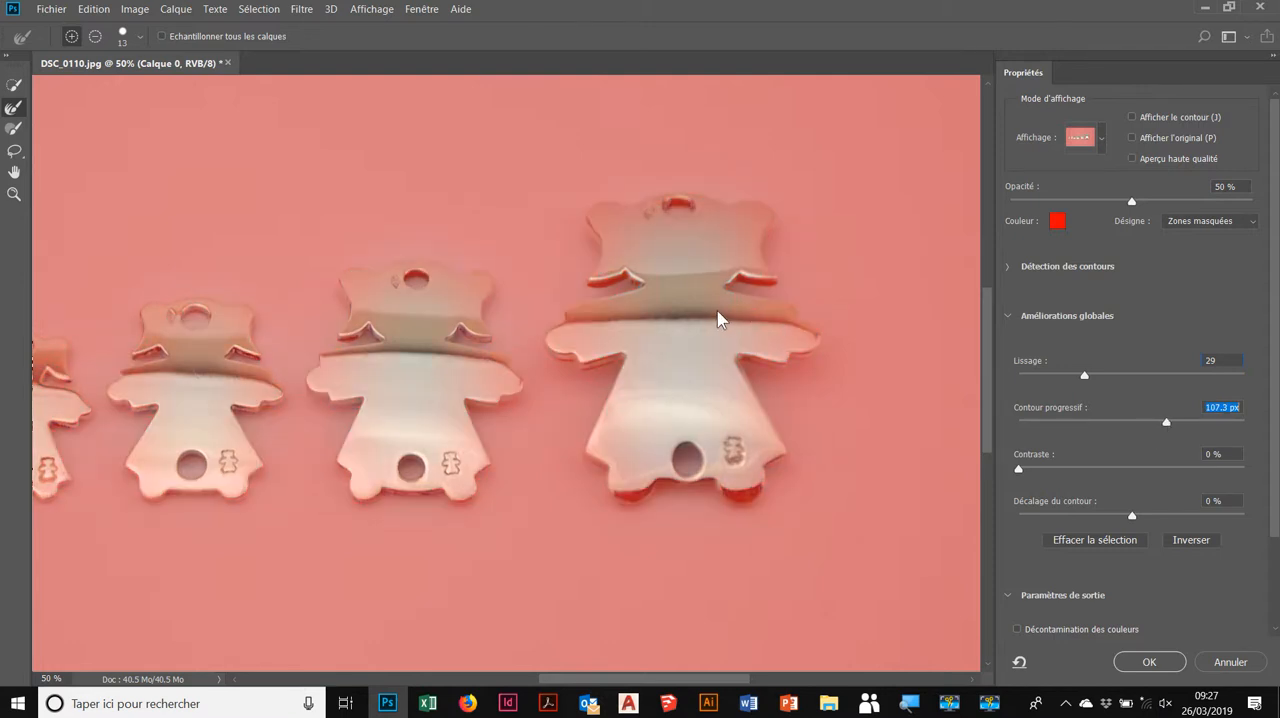
{"action": "left_click_drag", "start_coordinate": [1166, 421], "coordinate": [1077, 421]}
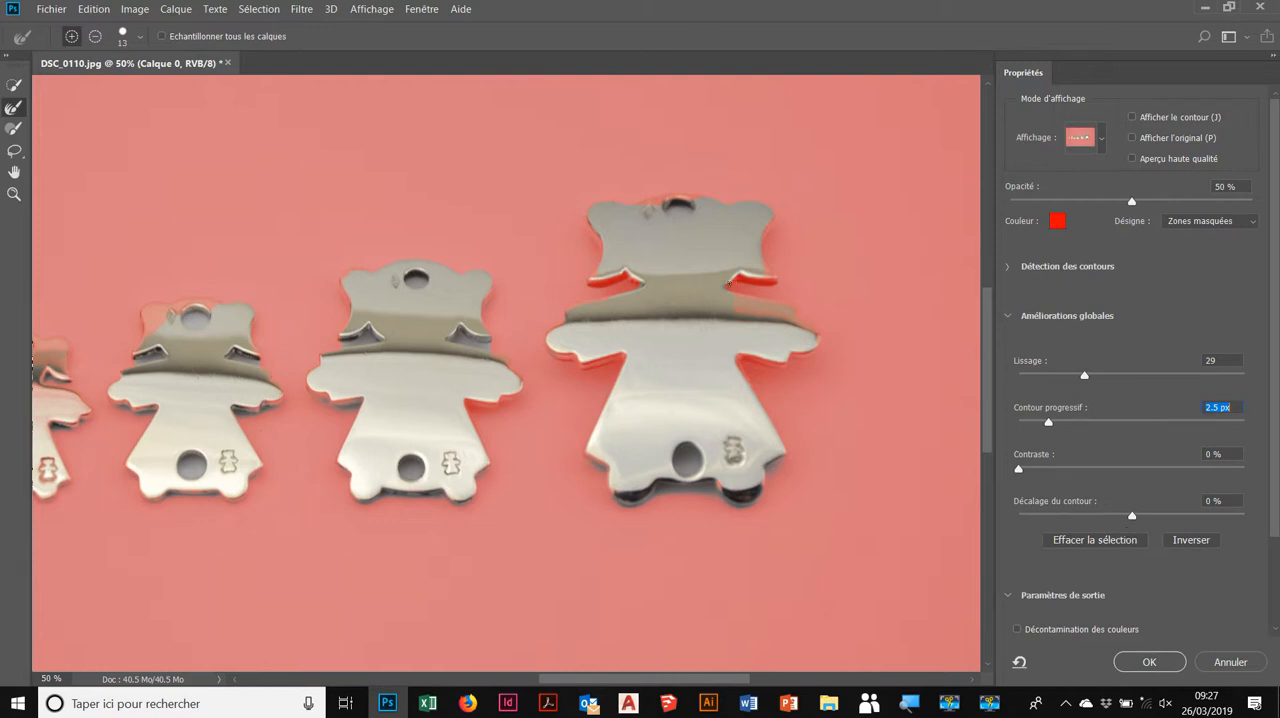
Step: Try positive and negative edge shifts on the selection and set Décalage du contour to +18 %
{"action": "left_click", "coordinate": [1136, 519]}
{"action": "left_click_drag", "start_coordinate": [1165, 515], "coordinate": [1170, 514]}
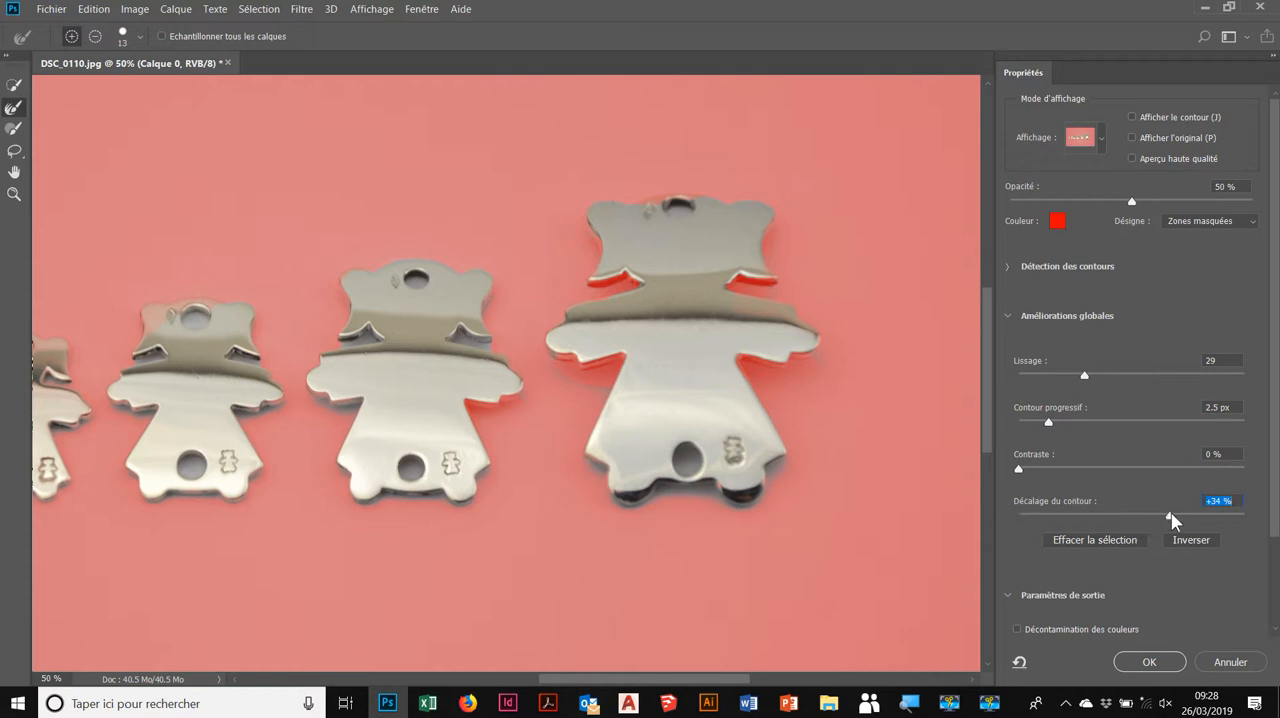
{"action": "left_click_drag", "start_coordinate": [1170, 515], "coordinate": [1065, 516]}
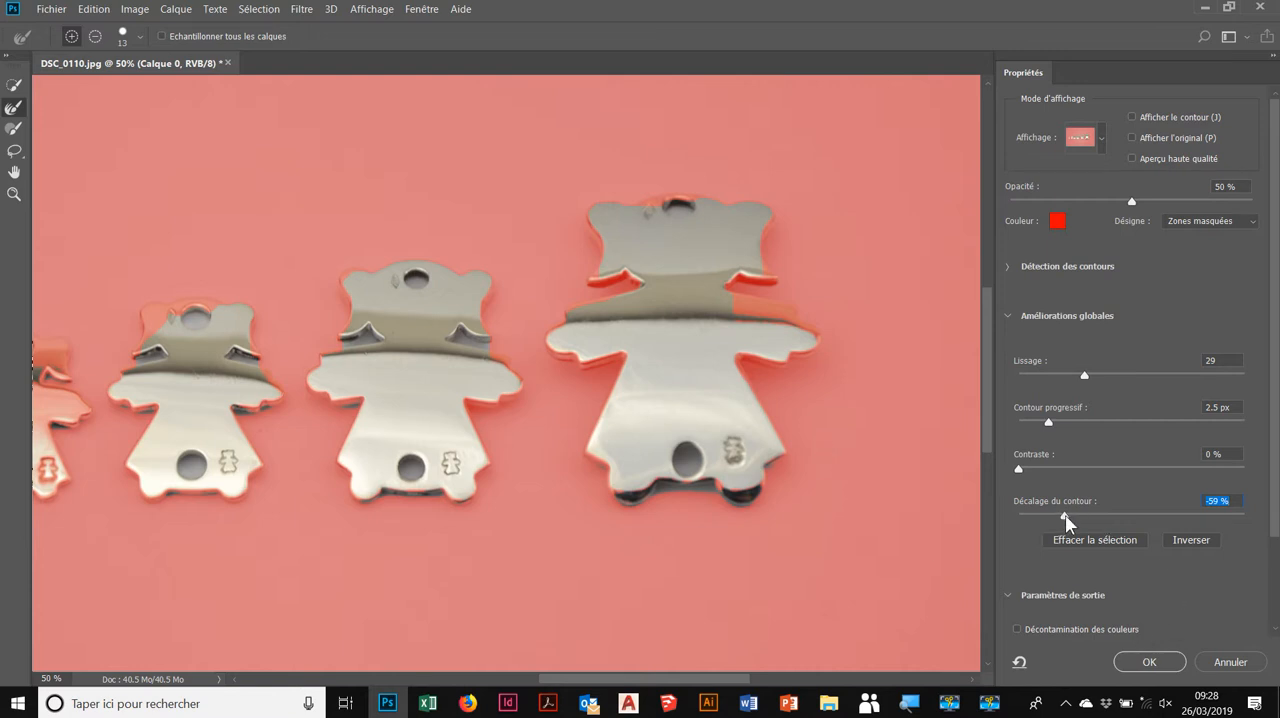
{"action": "left_click_drag", "start_coordinate": [1092, 516], "coordinate": [1133, 511]}
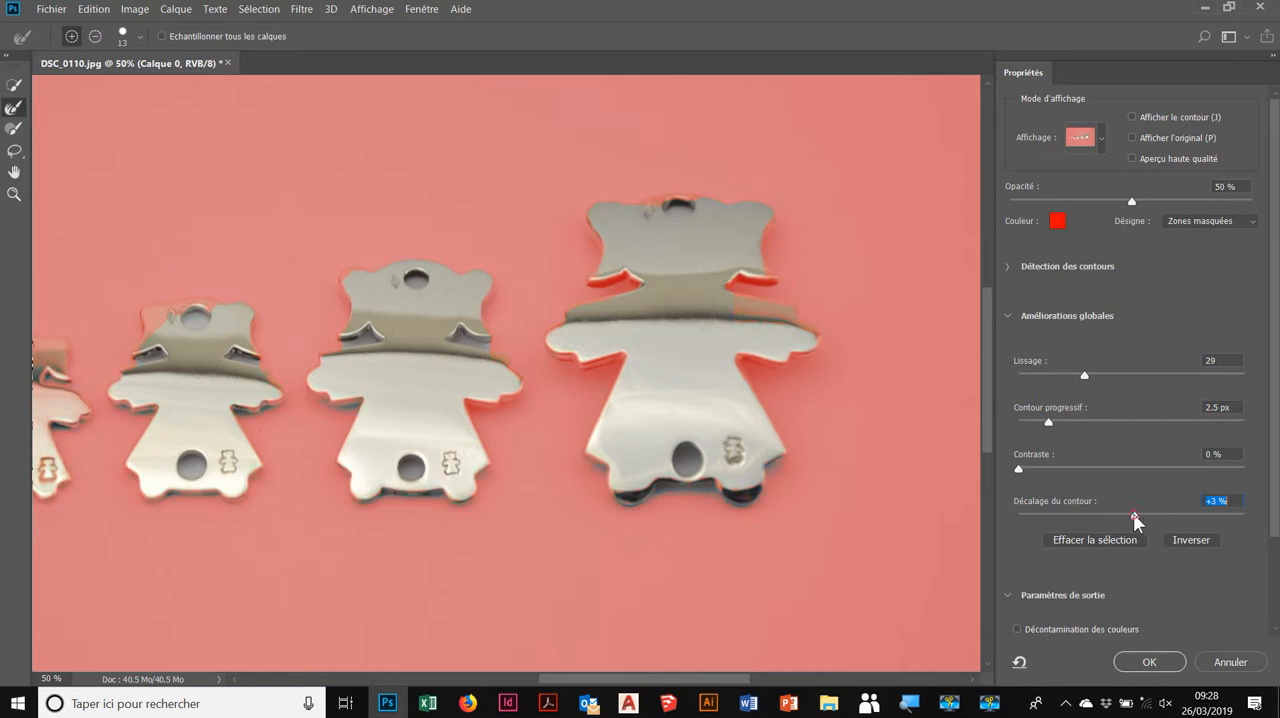
{"action": "left_click_drag", "start_coordinate": [1134, 515], "coordinate": [1152, 515]}
Step: Output the refined selection to Nouveau calque and apply Select and Mask
{"action": "left_click", "coordinate": [1009, 595]}
{"action": "left_click", "coordinate": [1009, 595]}
{"action": "left_click_drag", "start_coordinate": [1272, 524], "coordinate": [1278, 607]}
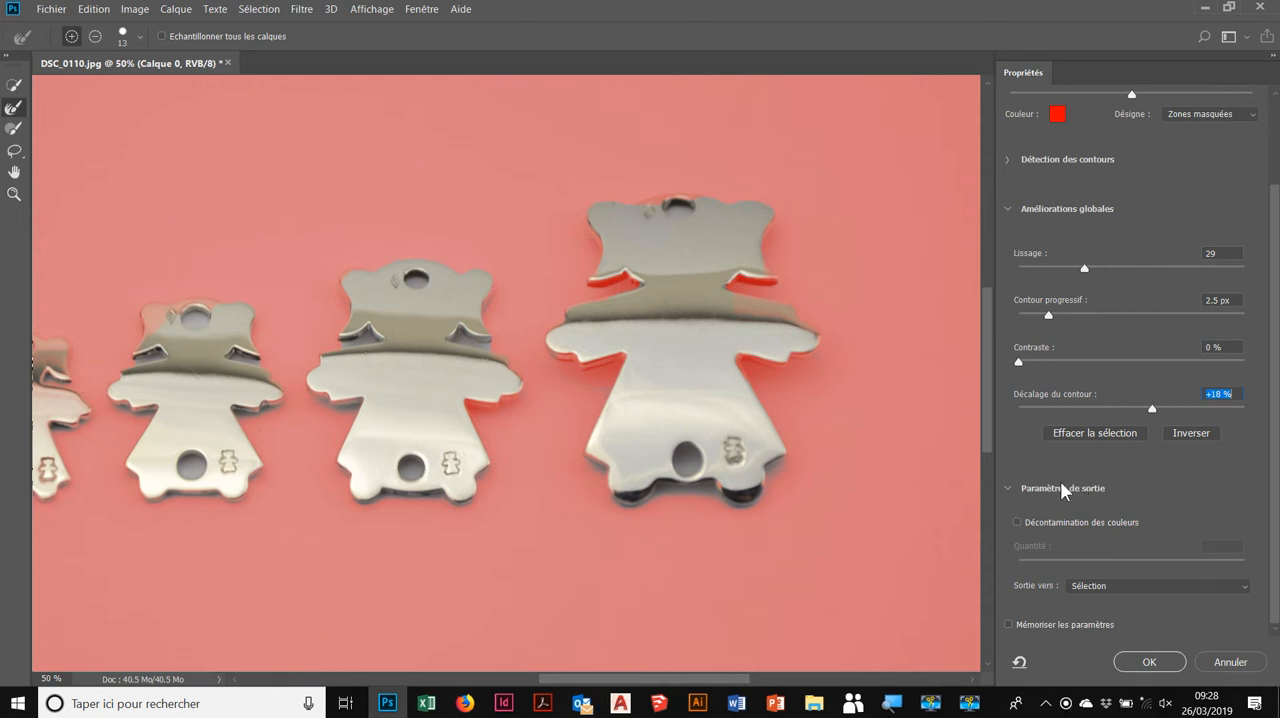
{"action": "left_click", "coordinate": [1245, 587]}
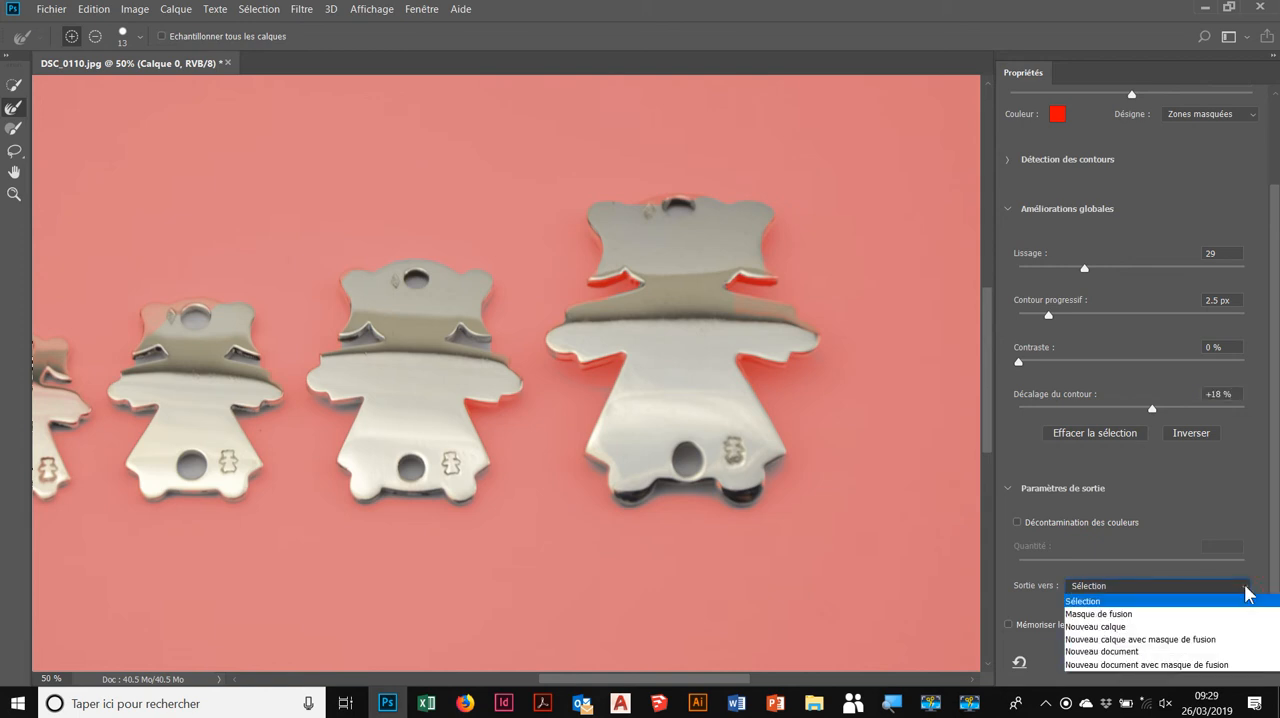
{"action": "left_click", "coordinate": [1156, 628]}
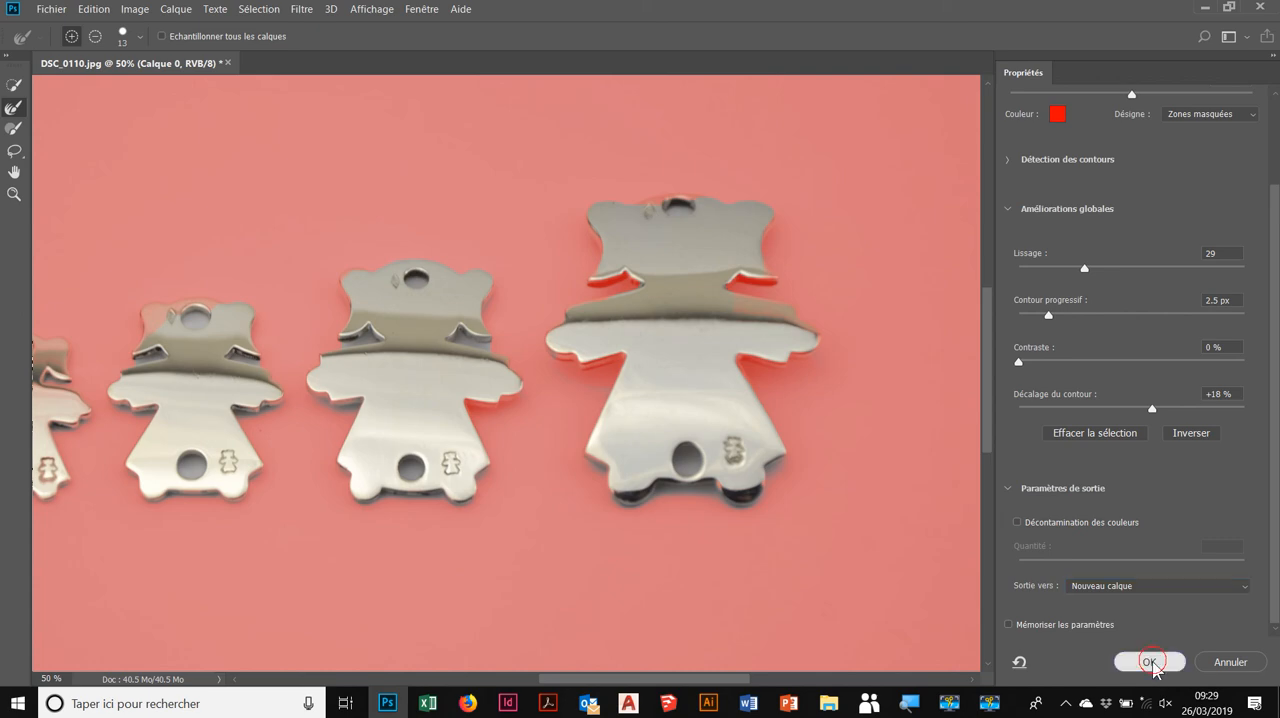
{"action": "left_click", "coordinate": [1150, 662]}
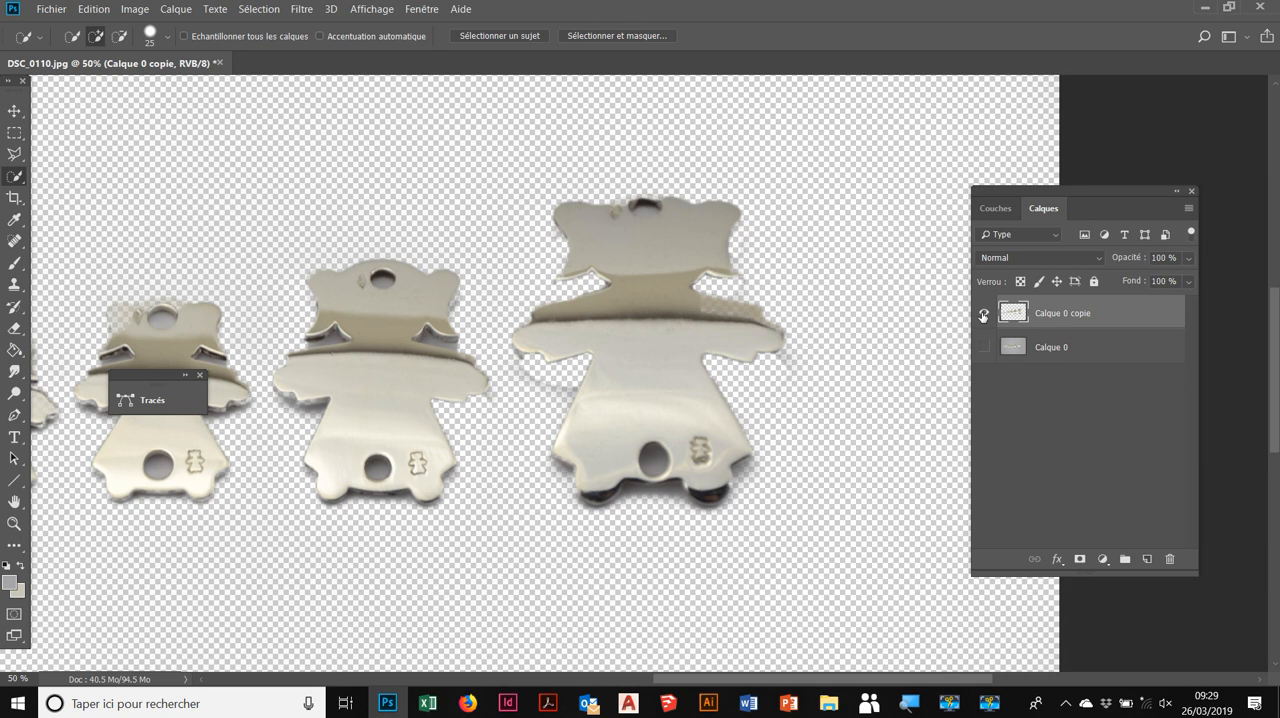
Step: Hide the cut-out layer and toggle the original photo layer's visibility on and off to compare the two
{"action": "left_click", "coordinate": [983, 315]}
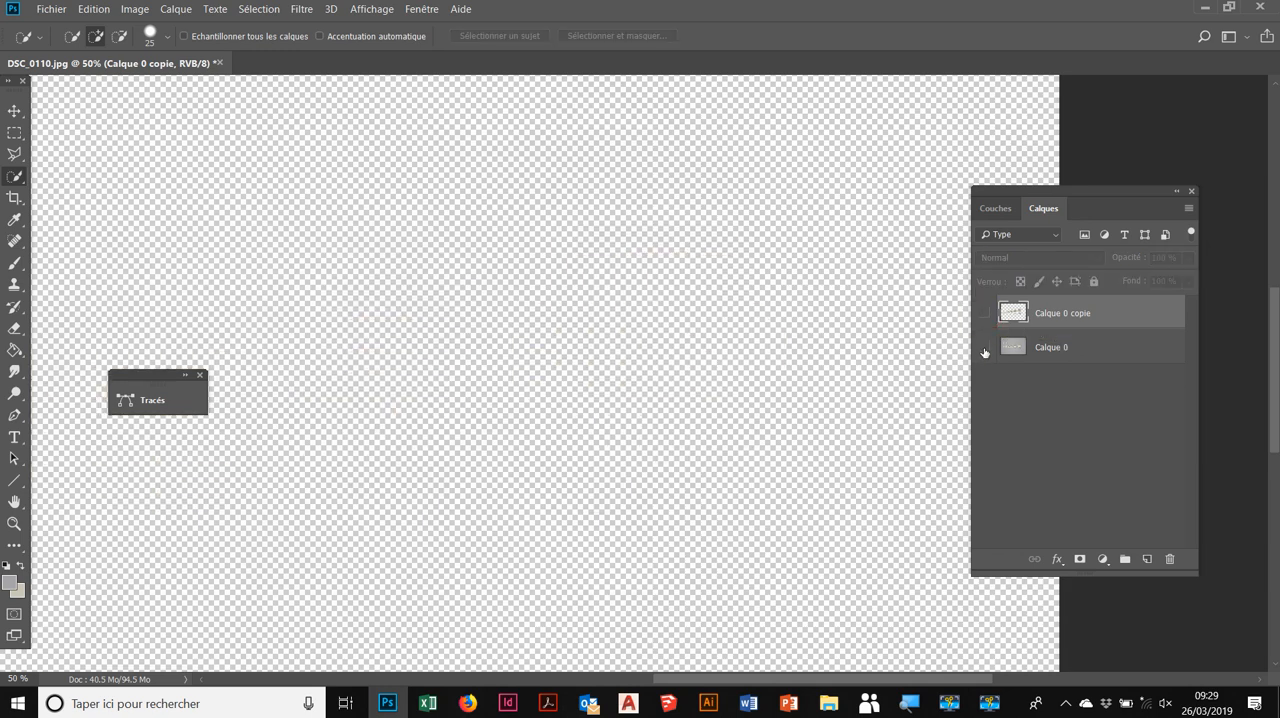
{"action": "left_click", "coordinate": [983, 348]}
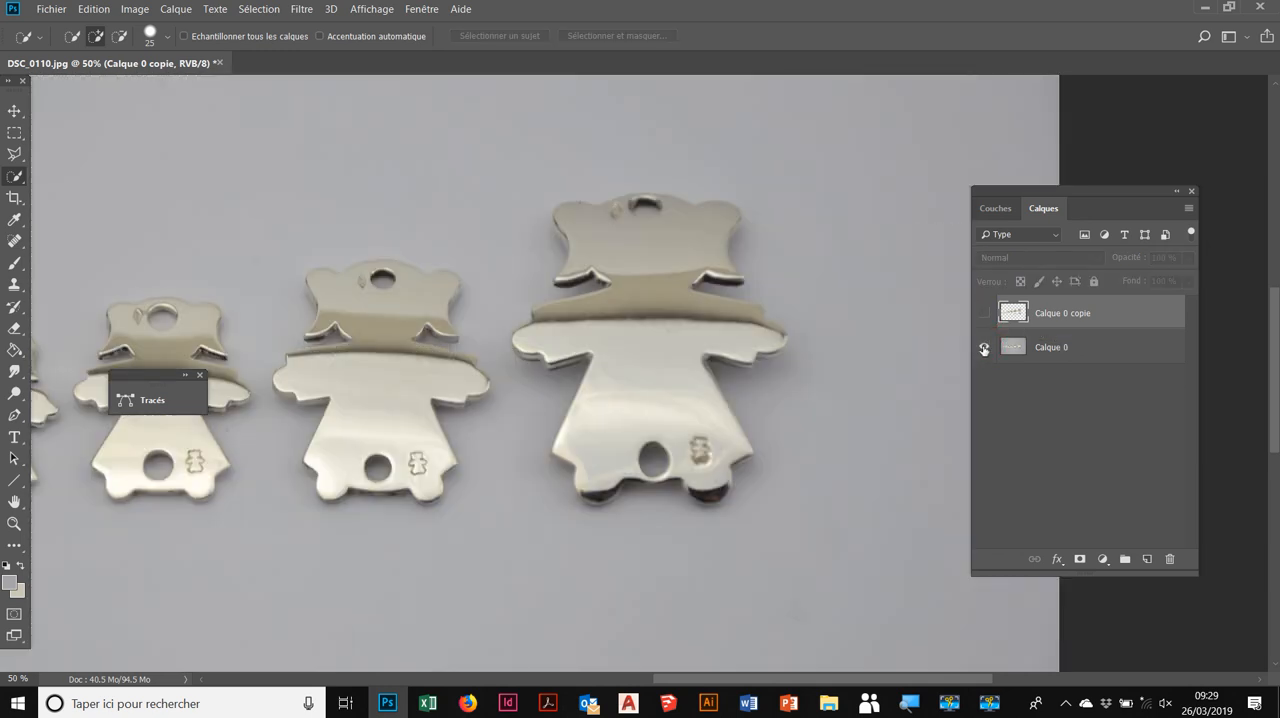
{"action": "left_click", "coordinate": [983, 348]}
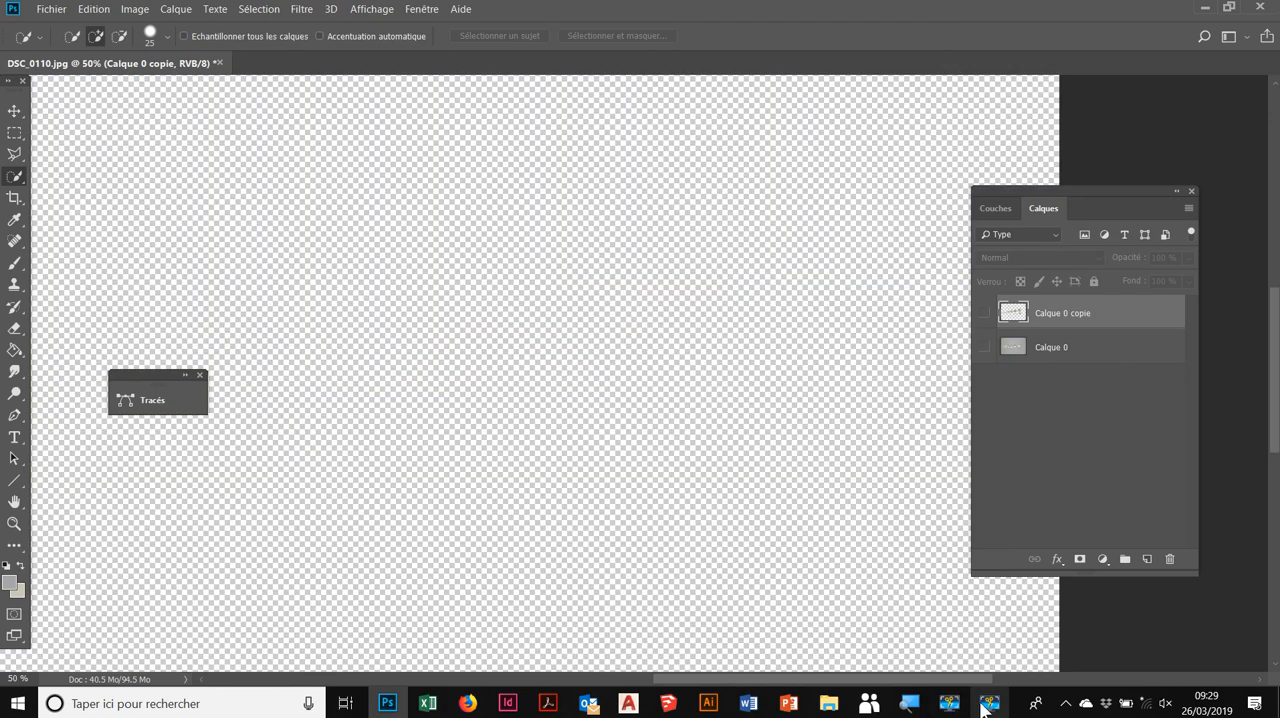
{"action": "left_click", "coordinate": [989, 704]}
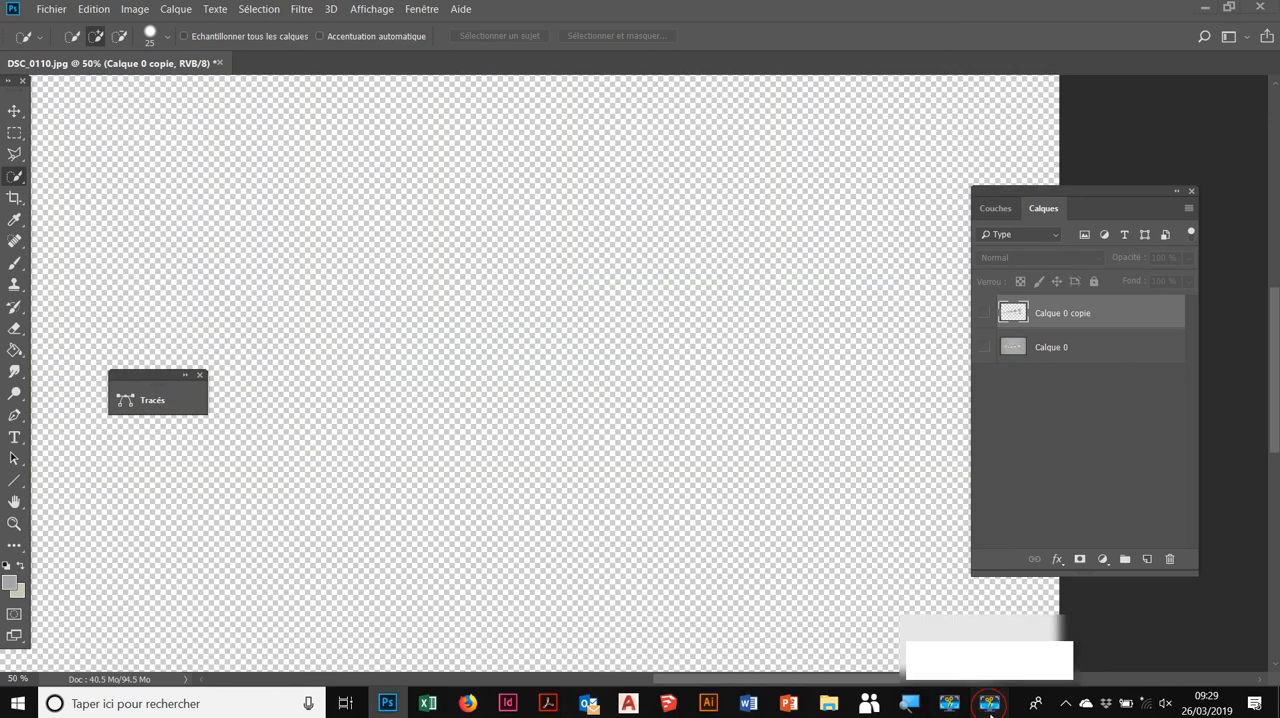